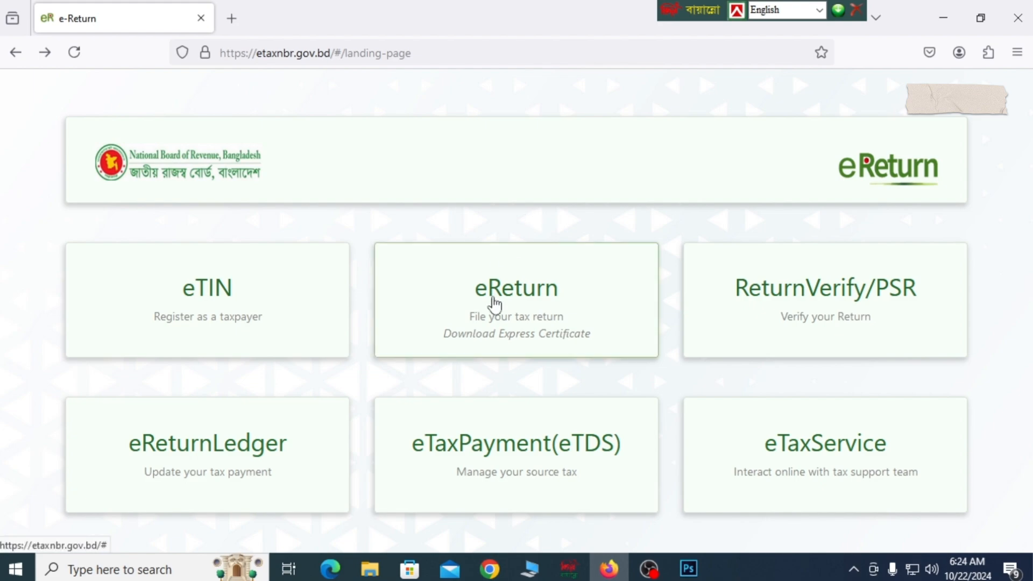
Step: Open the eReturn sign-up form for someone without an account and accept the biometric mobile number notice
{"action": "left_click", "coordinate": [520, 298]}
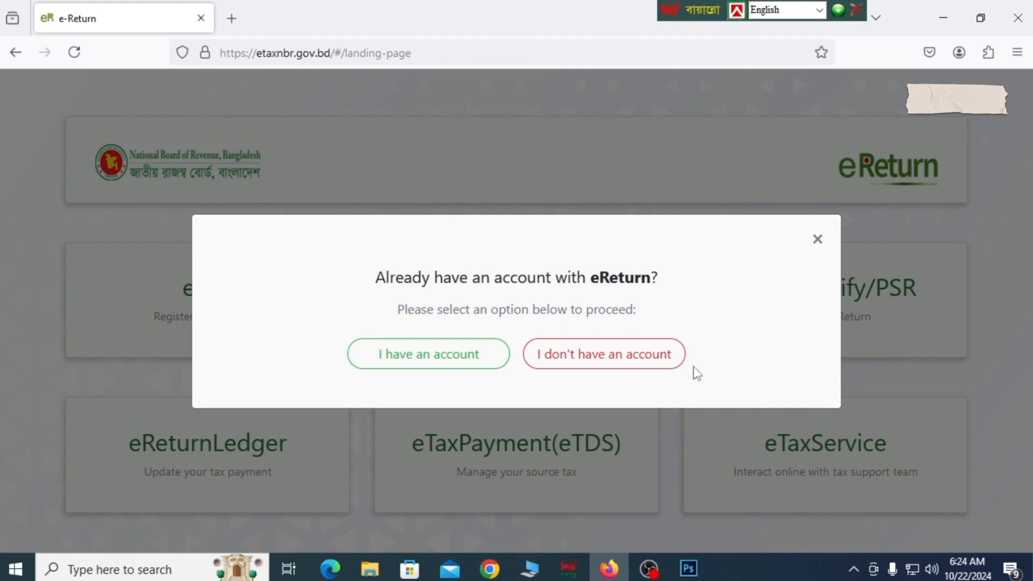
{"action": "left_click", "coordinate": [613, 359]}
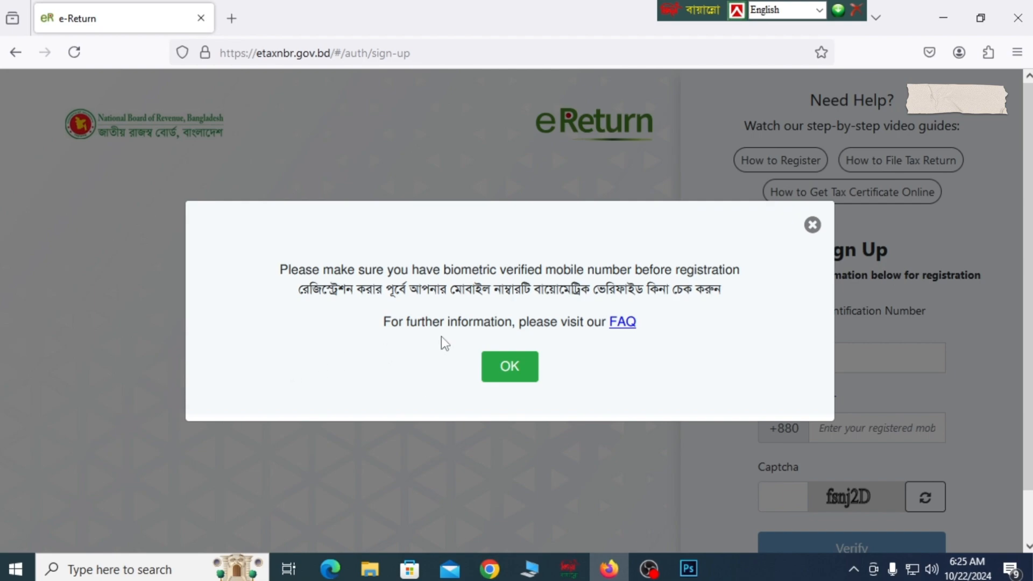
{"action": "left_click", "coordinate": [509, 377]}
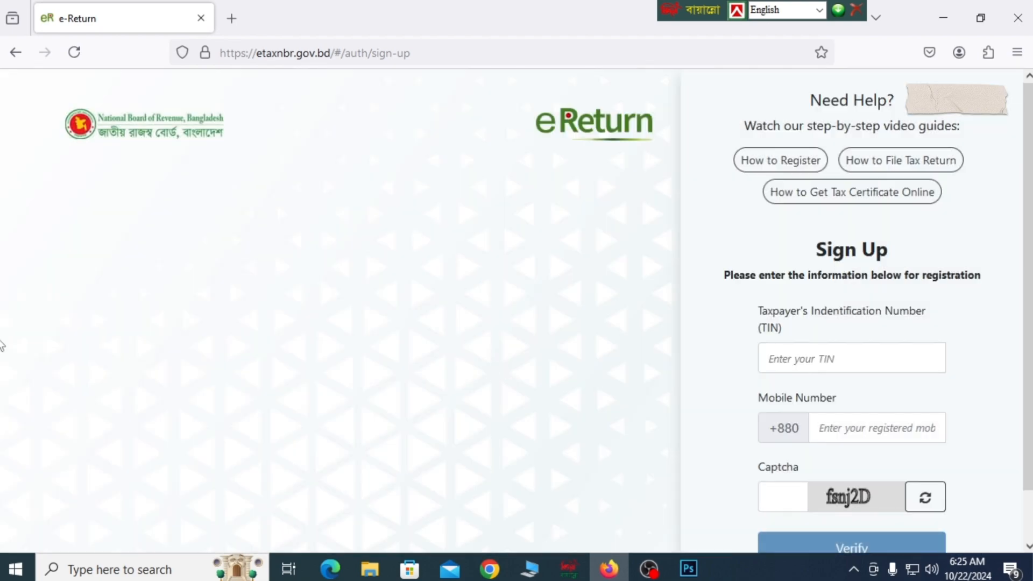
Step: Examine the TIN, mobile number and captcha fields of the sign-up form
{"action": "left_click", "coordinate": [790, 358]}
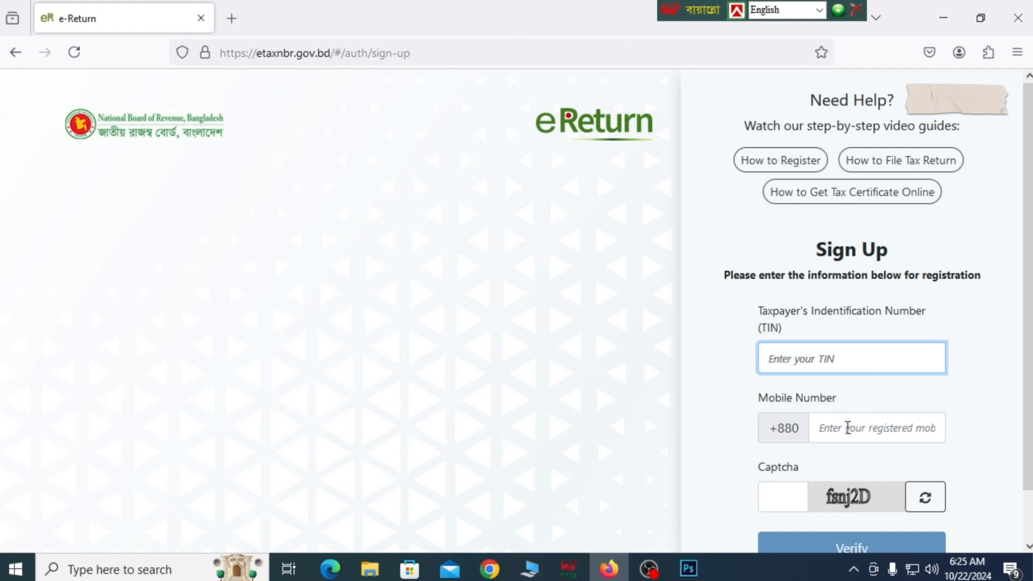
{"action": "left_click", "coordinate": [844, 427]}
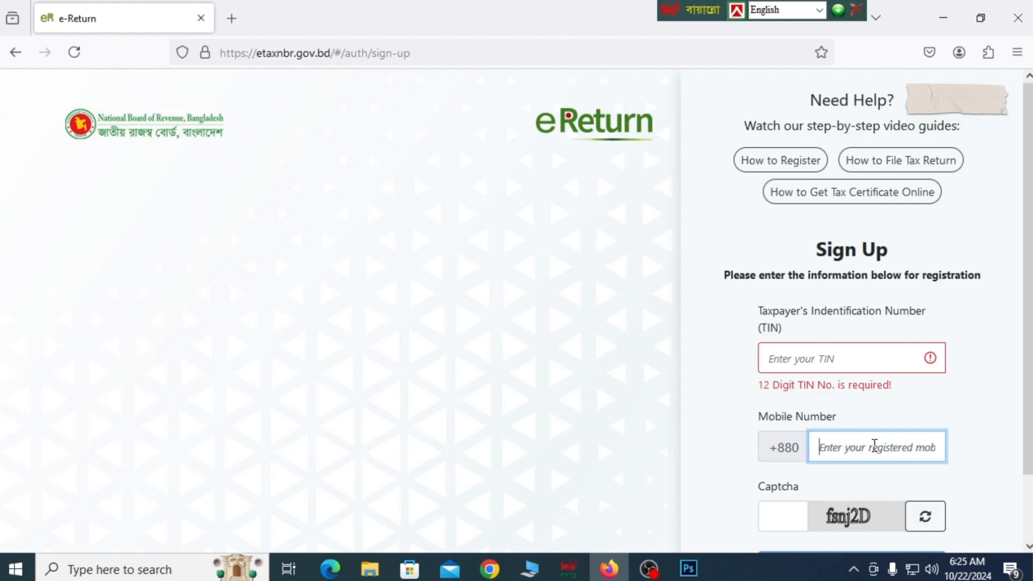
{"action": "left_click", "coordinate": [784, 520]}
{"action": "scroll", "coordinate": [780, 517], "scroll_direction": "down", "scroll_amount": 2}
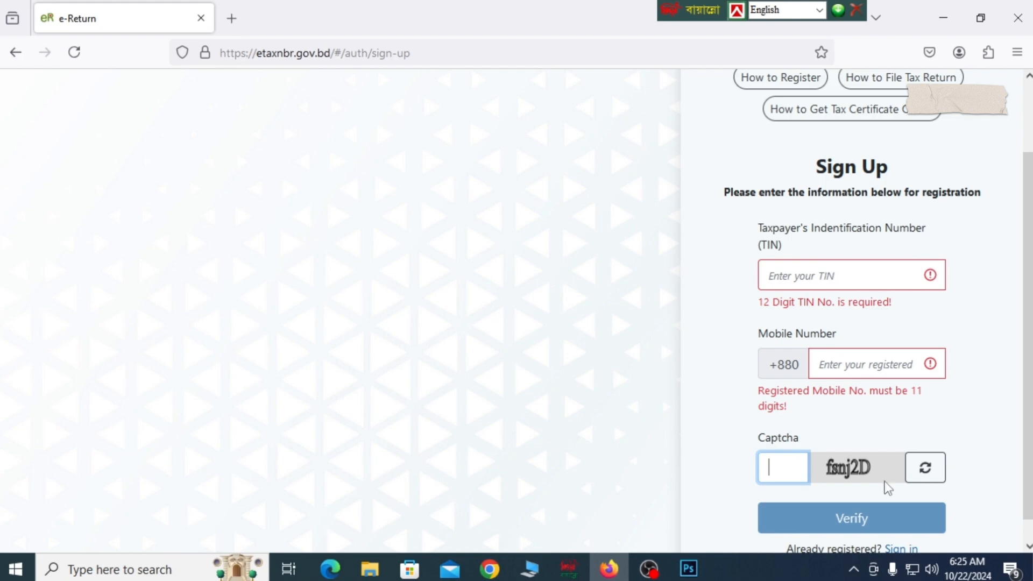
{"action": "scroll", "coordinate": [886, 486], "scroll_direction": "down", "scroll_amount": 1}
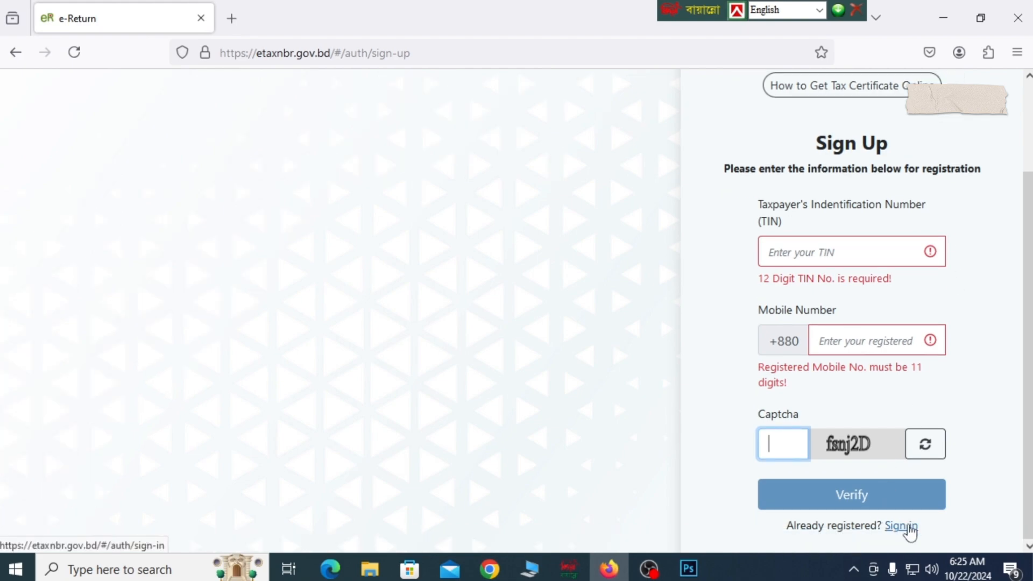
Step: Switch to the sign-in page for registered taxpayers and sign in with the saved TIN and account password, entering the displayed captcha
{"action": "left_click", "coordinate": [902, 527]}
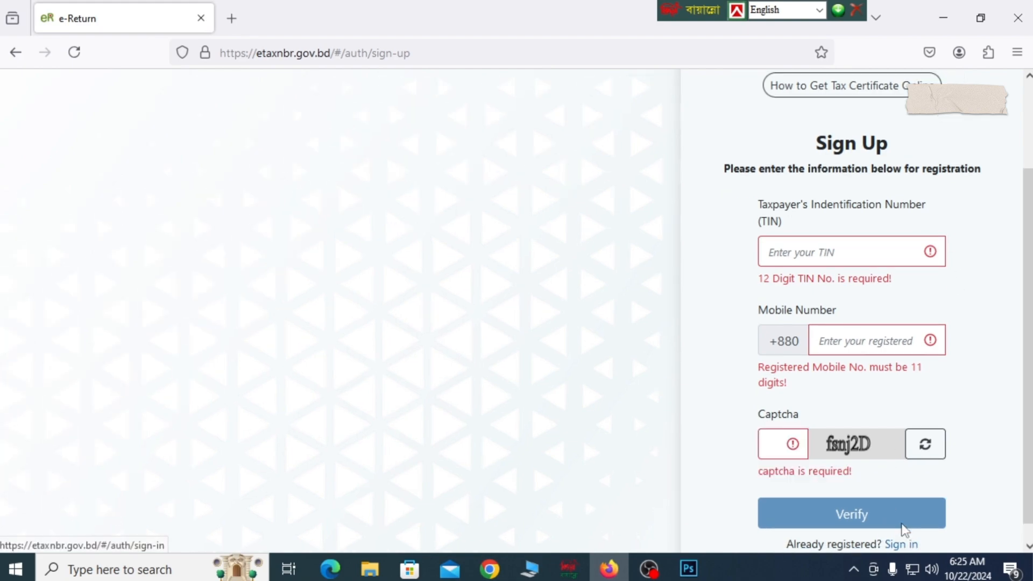
{"action": "left_click", "coordinate": [889, 542]}
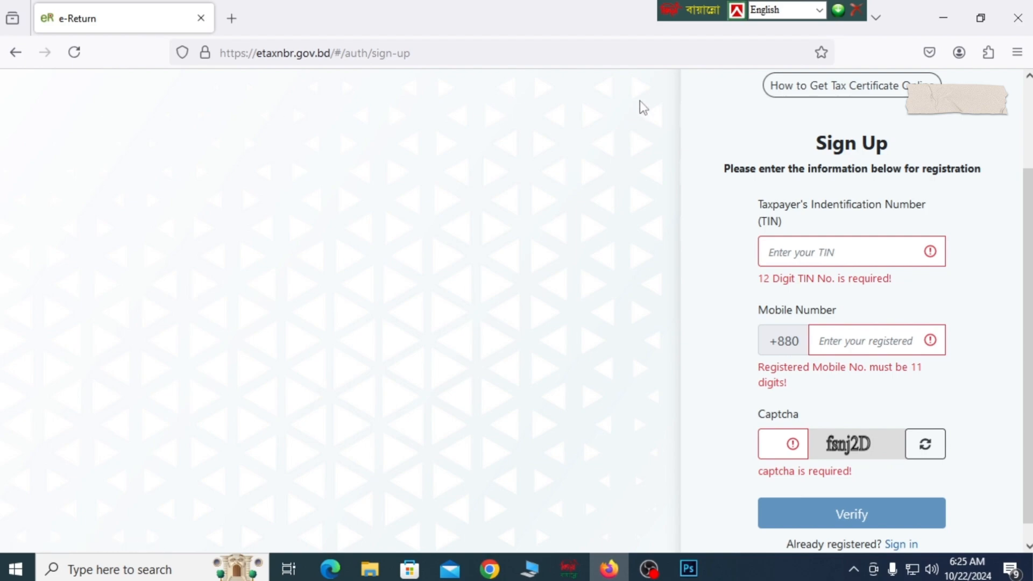
{"action": "left_click", "coordinate": [887, 327]}
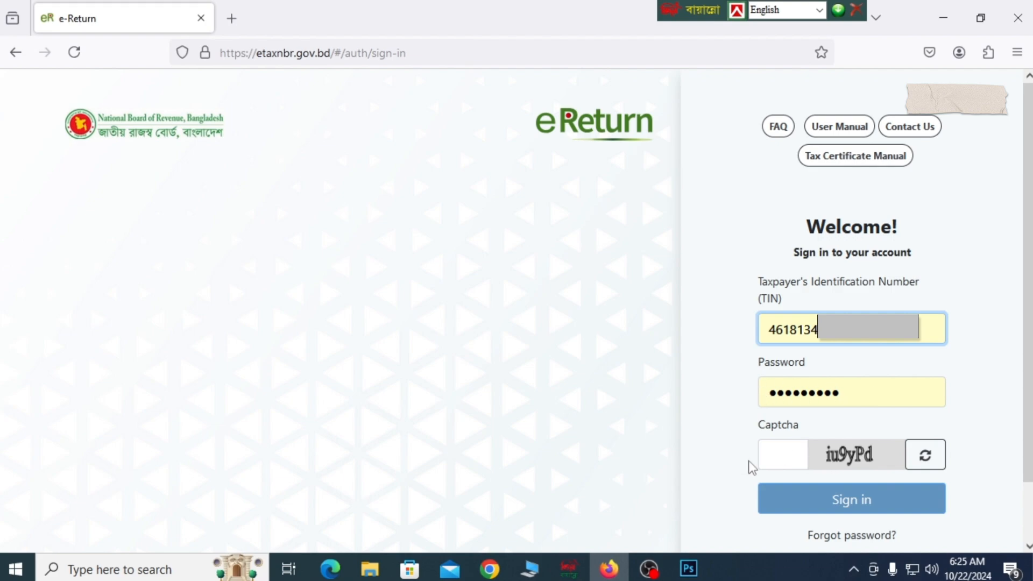
{"action": "left_click", "coordinate": [773, 455]}
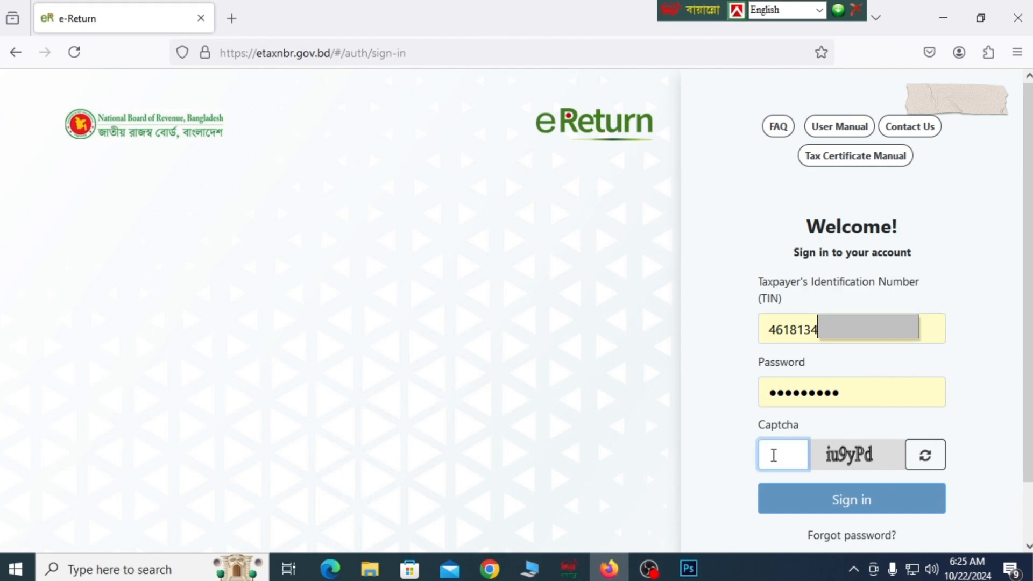
{"action": "type", "text": "i9yPd"}
{"action": "left_click", "coordinate": [839, 500]}
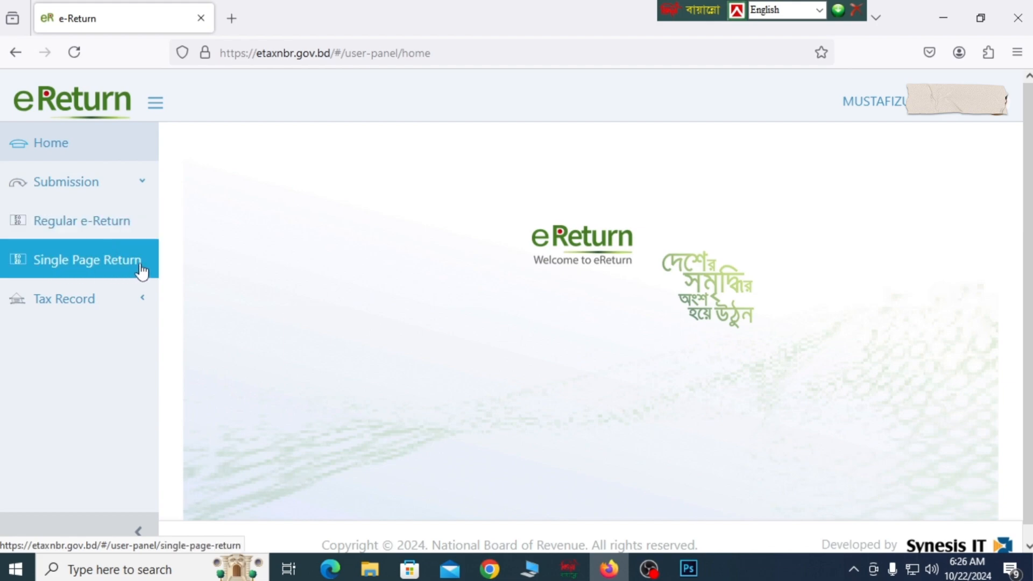
Step: Open the Regular e-Return, review its assessment information and heads of income, and save them to continue
{"action": "left_click", "coordinate": [96, 224]}
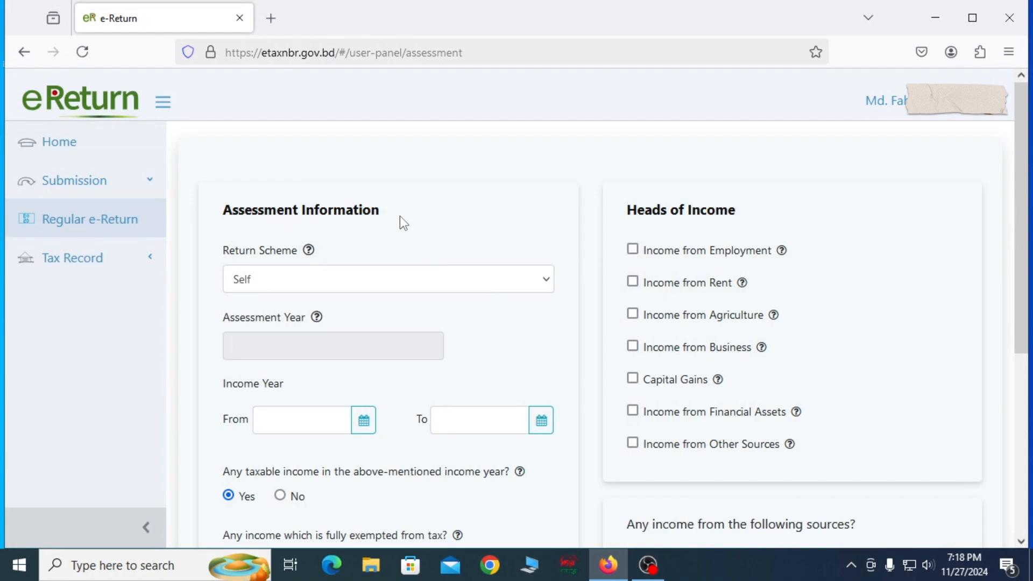
{"action": "scroll", "coordinate": [424, 240], "scroll_direction": "down", "scroll_amount": 2}
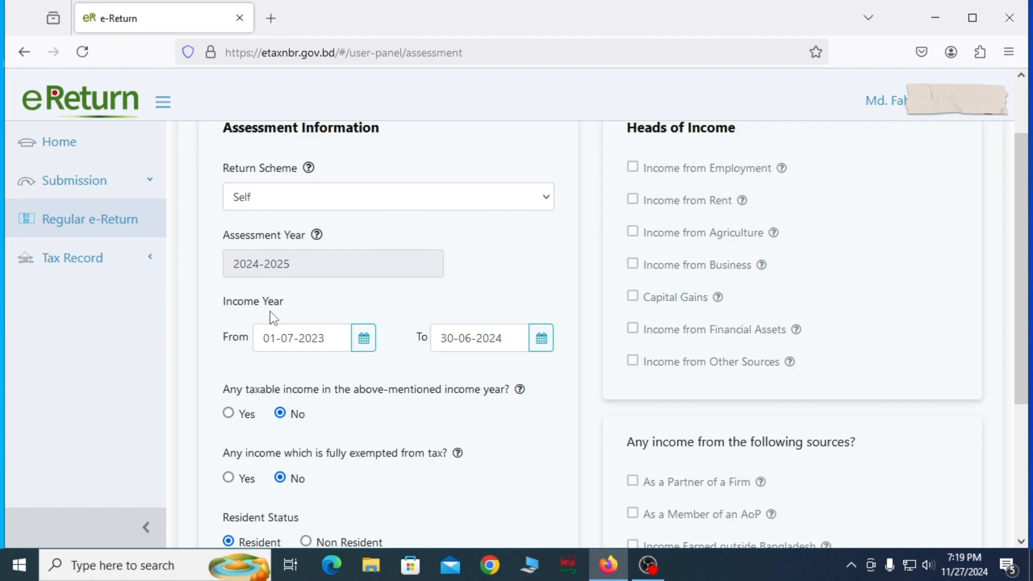
{"action": "scroll", "coordinate": [568, 344], "scroll_direction": "down", "scroll_amount": 3}
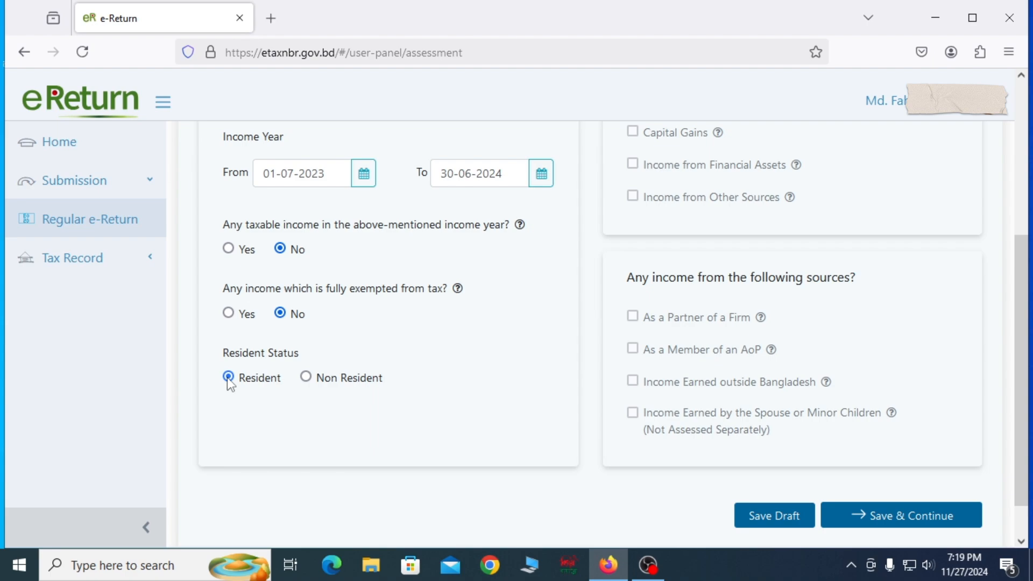
{"action": "scroll", "coordinate": [534, 396], "scroll_direction": "up", "scroll_amount": 5}
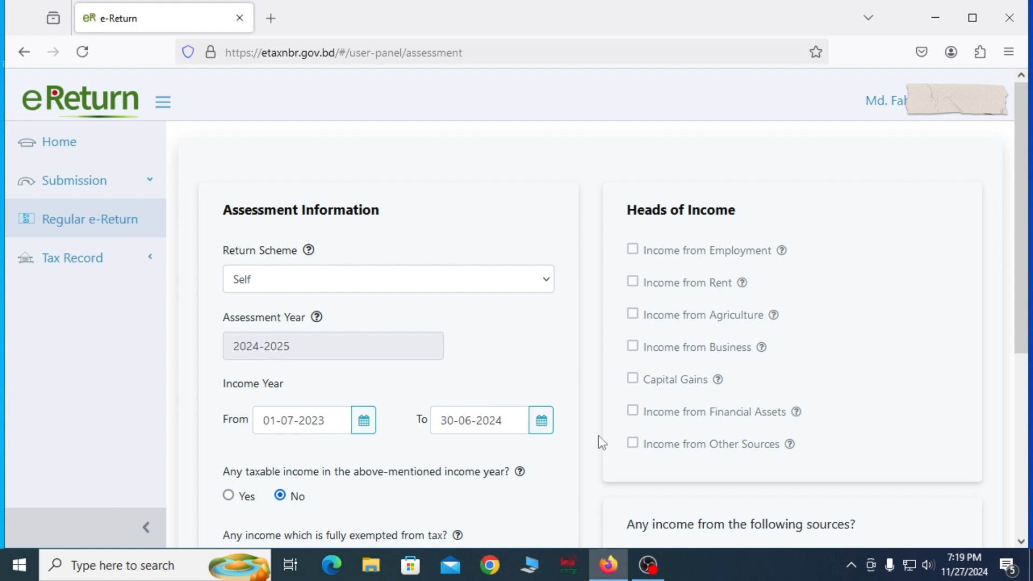
{"action": "scroll", "coordinate": [598, 435], "scroll_direction": "down", "scroll_amount": 2}
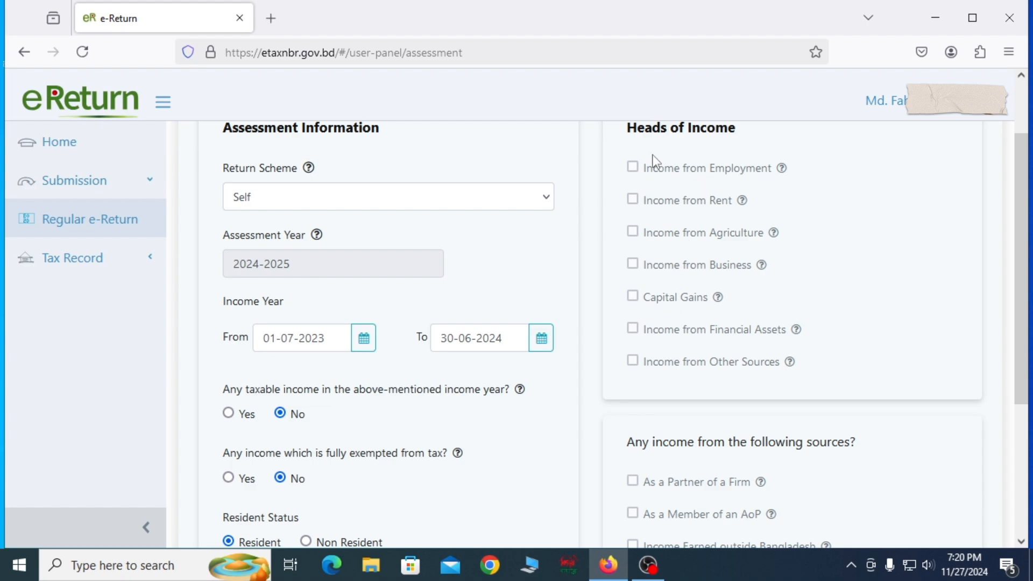
{"action": "scroll", "coordinate": [719, 359], "scroll_direction": "down", "scroll_amount": 3}
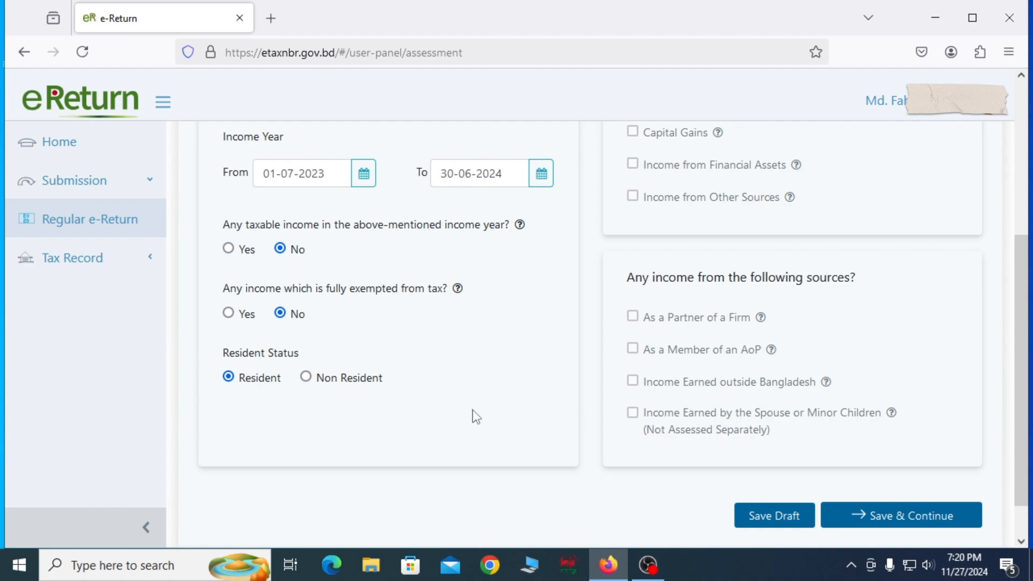
{"action": "left_click", "coordinate": [884, 521]}
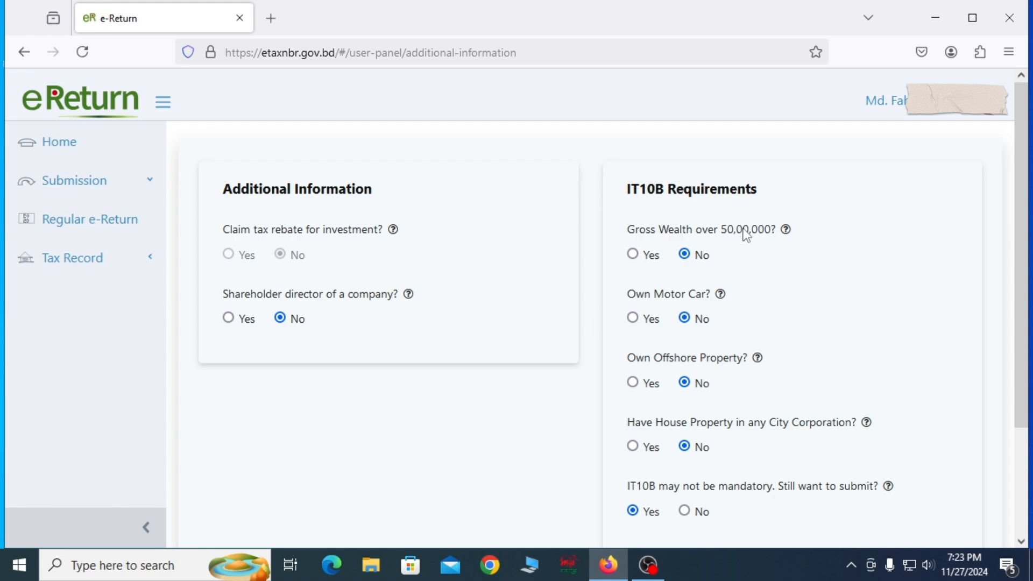
Step: Decline the optional IT10B submission, confirm removal of the assets and liabilities data, and open the gross wealth amount for entry
{"action": "scroll", "coordinate": [745, 233], "scroll_direction": "down", "scroll_amount": 3}
{"action": "scroll", "coordinate": [738, 237], "scroll_direction": "up", "scroll_amount": 2}
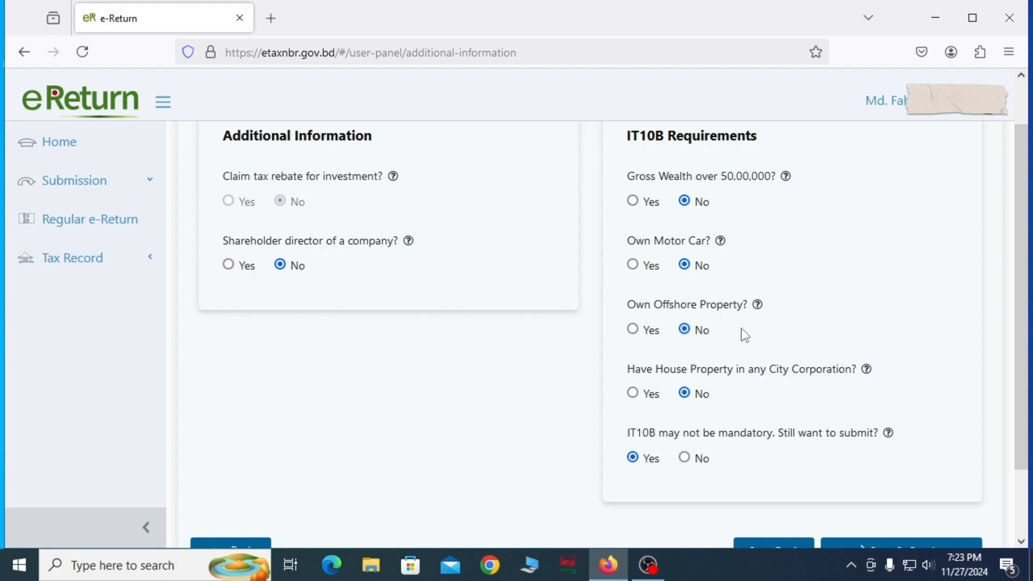
{"action": "scroll", "coordinate": [689, 323], "scroll_direction": "down", "scroll_amount": 2}
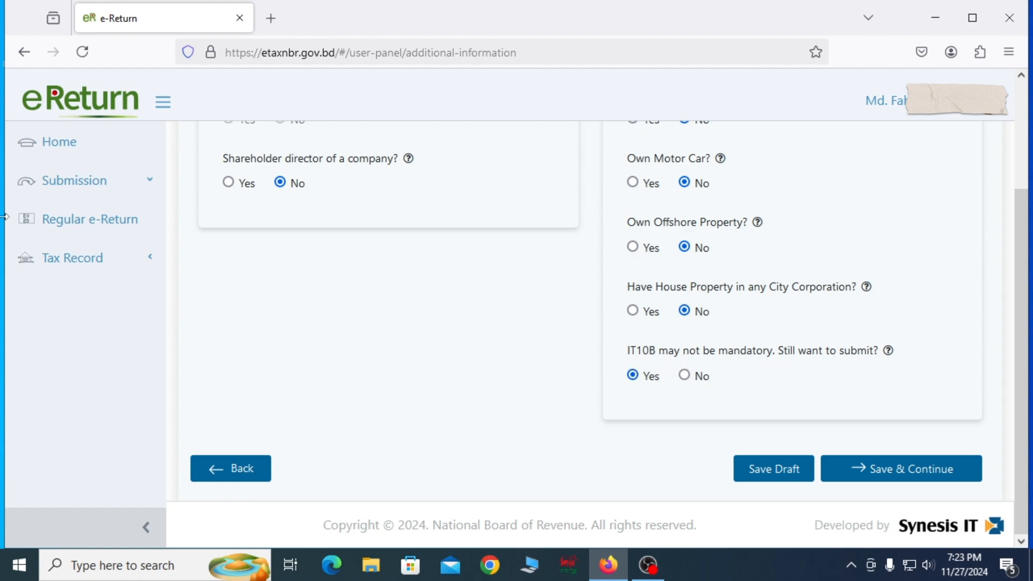
{"action": "left_click", "coordinate": [685, 376]}
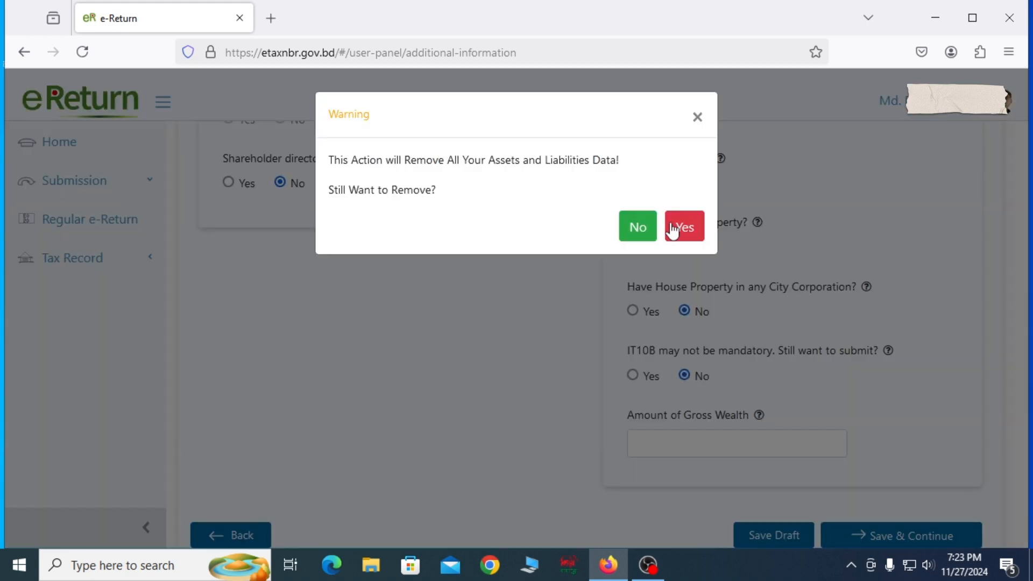
{"action": "left_click", "coordinate": [685, 227]}
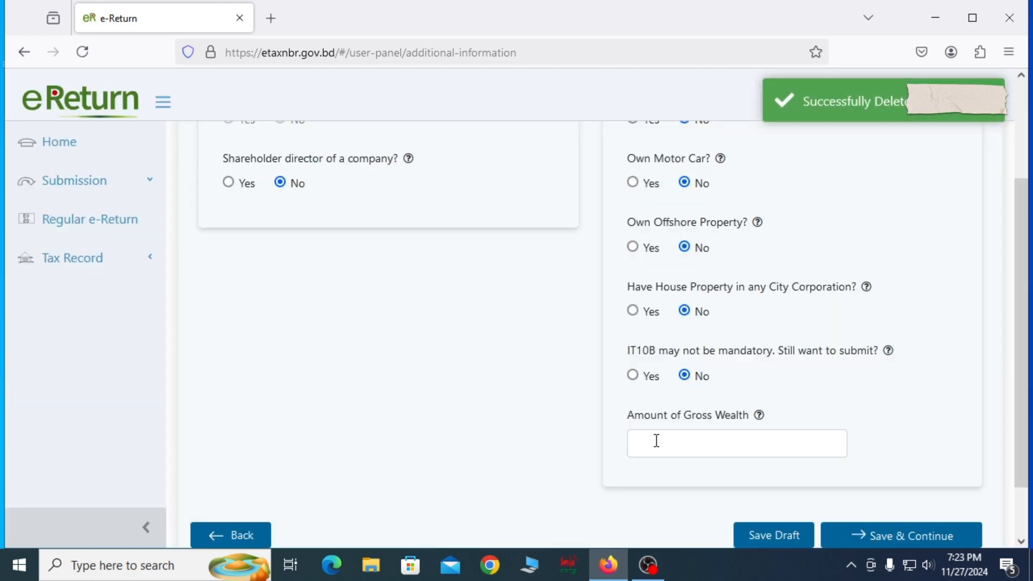
{"action": "left_click", "coordinate": [657, 440]}
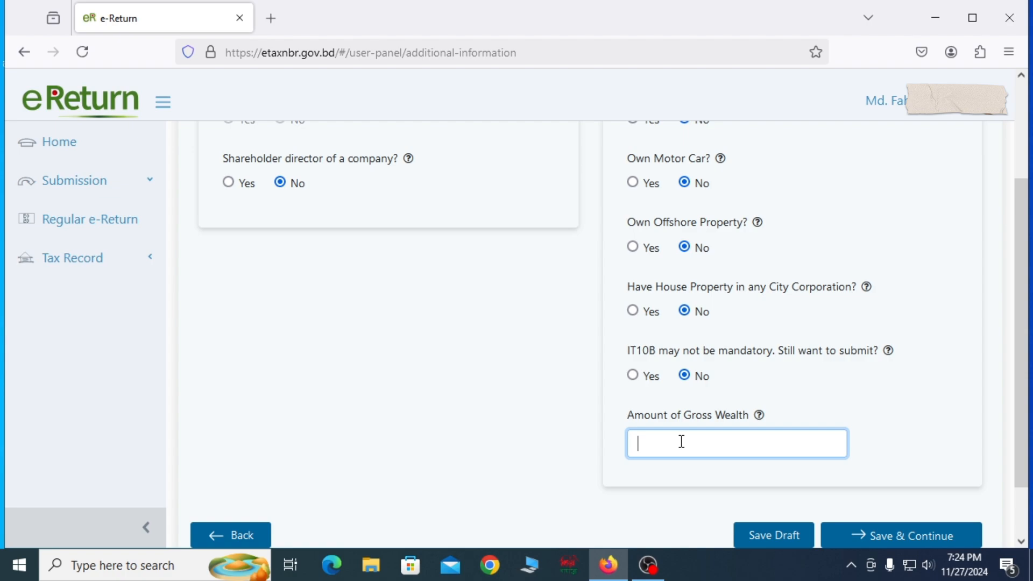
Step: Choose Yes for submitting the optional IT10B, and save the additional information to continue
{"action": "left_click", "coordinate": [634, 376]}
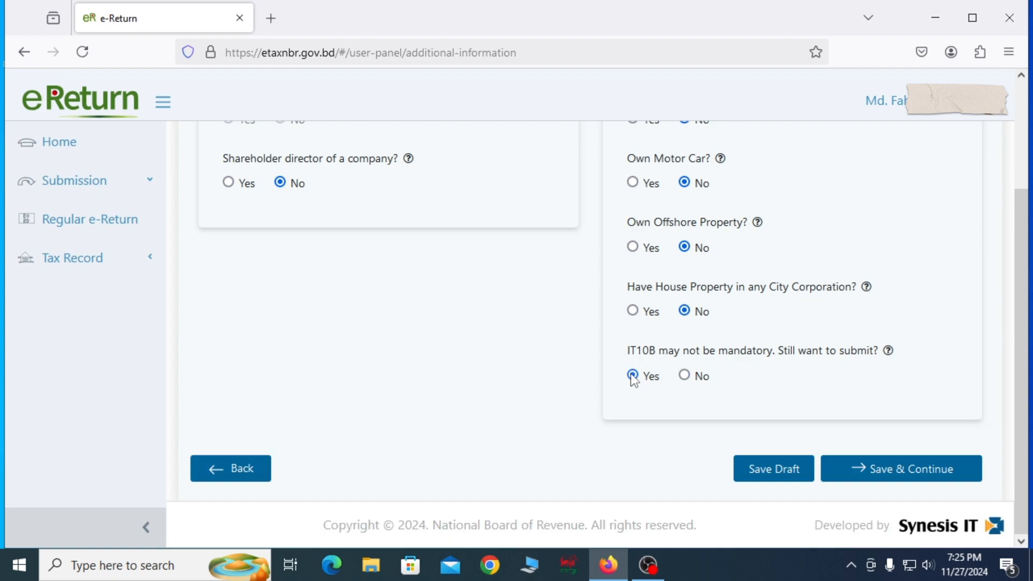
{"action": "left_click", "coordinate": [923, 469]}
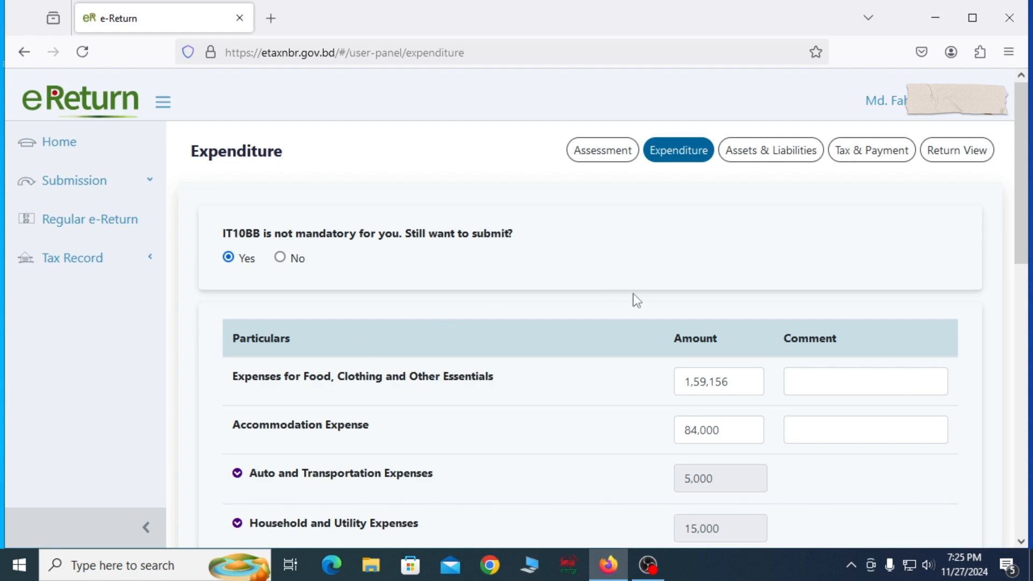
Step: Try declining the IT10BB submission with a total expense and tax of 150000, and switch back to the itemised expenditure form
{"action": "scroll", "coordinate": [637, 306], "scroll_direction": "down", "scroll_amount": 3}
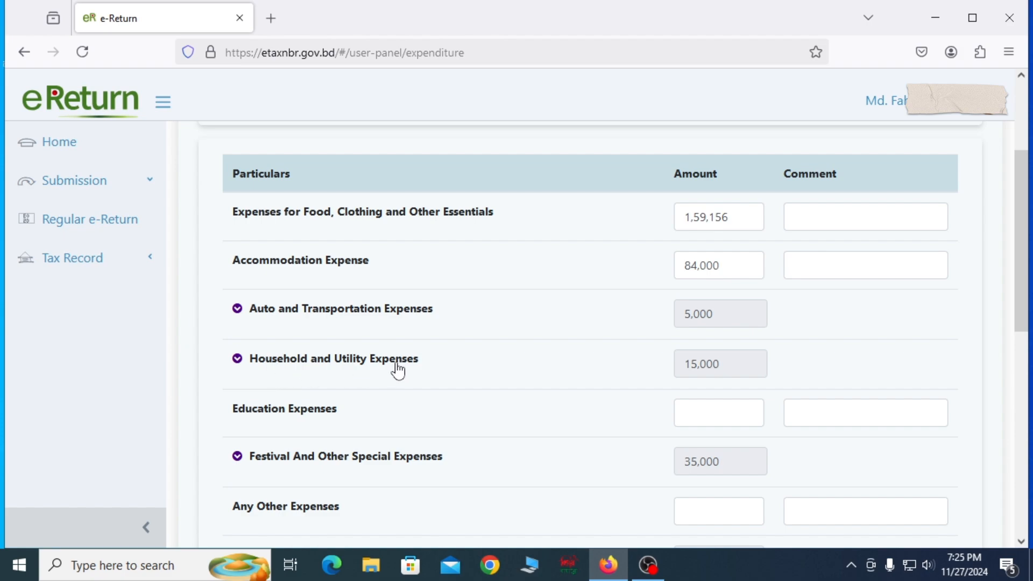
{"action": "scroll", "coordinate": [459, 367], "scroll_direction": "up", "scroll_amount": 3}
{"action": "scroll", "coordinate": [535, 408], "scroll_direction": "down", "scroll_amount": 3}
{"action": "scroll", "coordinate": [526, 376], "scroll_direction": "up", "scroll_amount": 3}
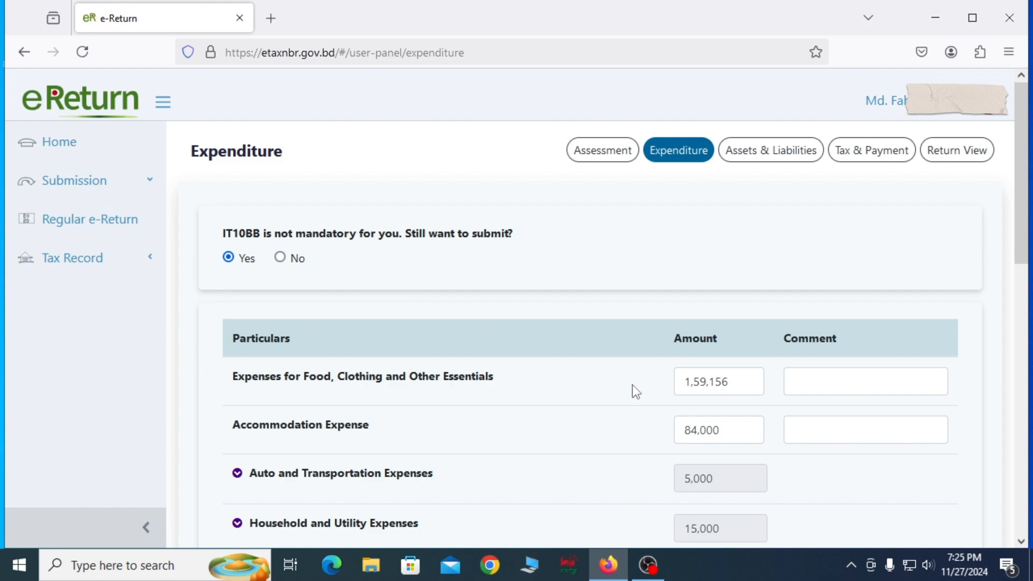
{"action": "left_click", "coordinate": [280, 258]}
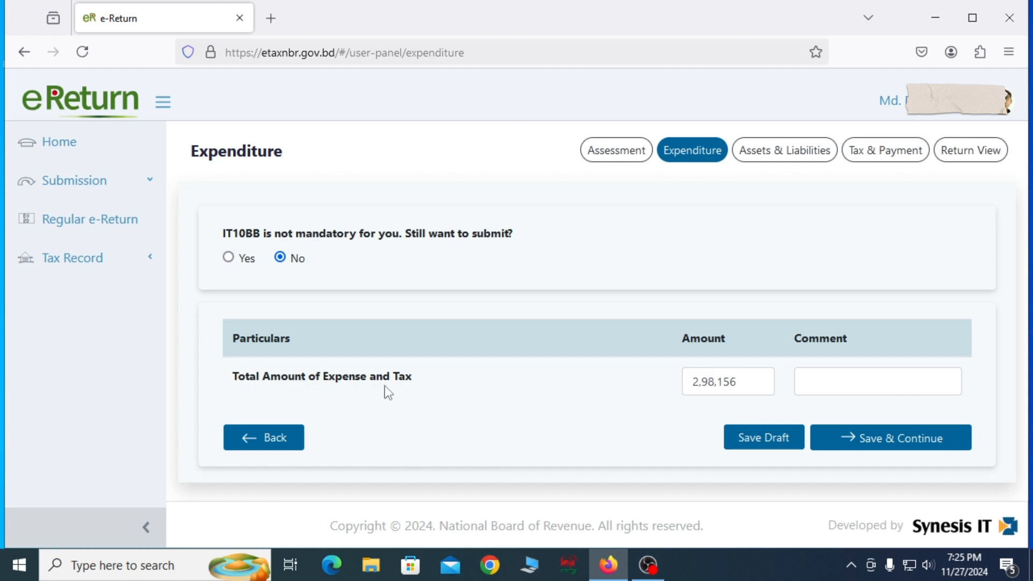
{"action": "left_click_drag", "start_coordinate": [744, 384], "coordinate": [694, 384]}
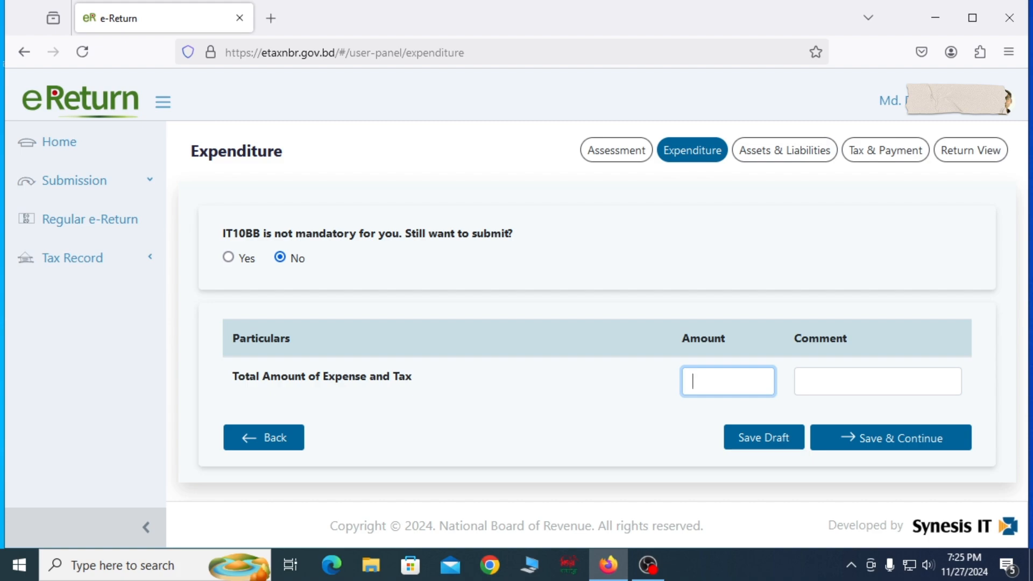
{"action": "type", "text": "150000"}
{"action": "left_click", "coordinate": [229, 259]}
{"action": "scroll", "coordinate": [655, 299], "scroll_direction": "down", "scroll_amount": 7}
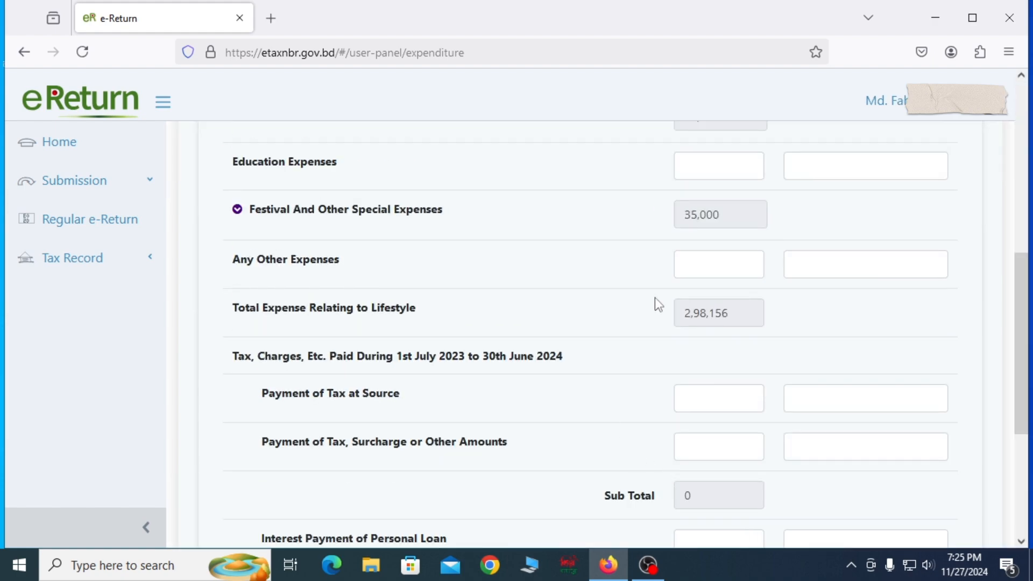
{"action": "scroll", "coordinate": [592, 455], "scroll_direction": "up", "scroll_amount": 7}
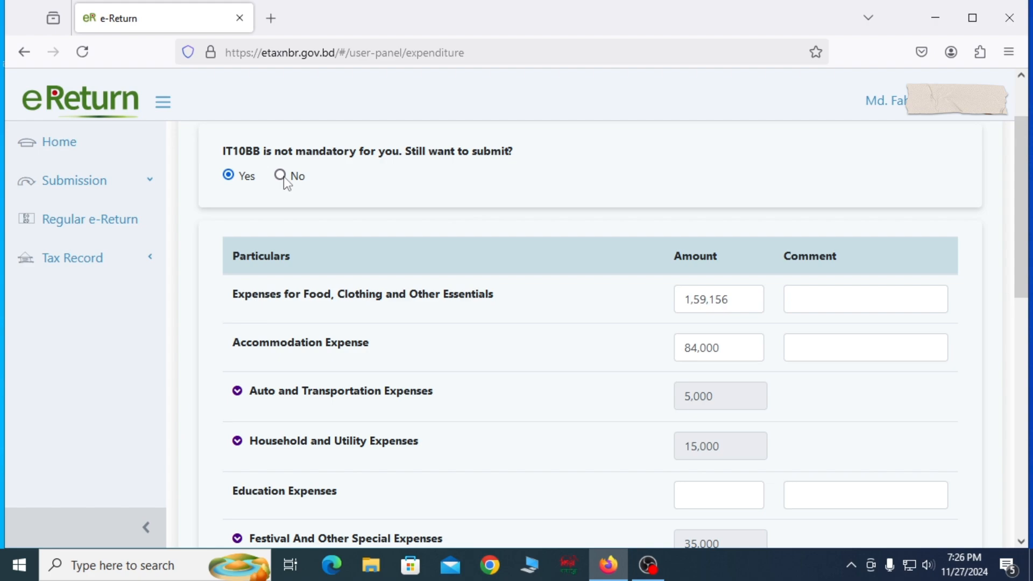
Step: Decline the IT10BB submission, set the total amount of expense and tax to 150000, and save to continue
{"action": "left_click", "coordinate": [281, 176]}
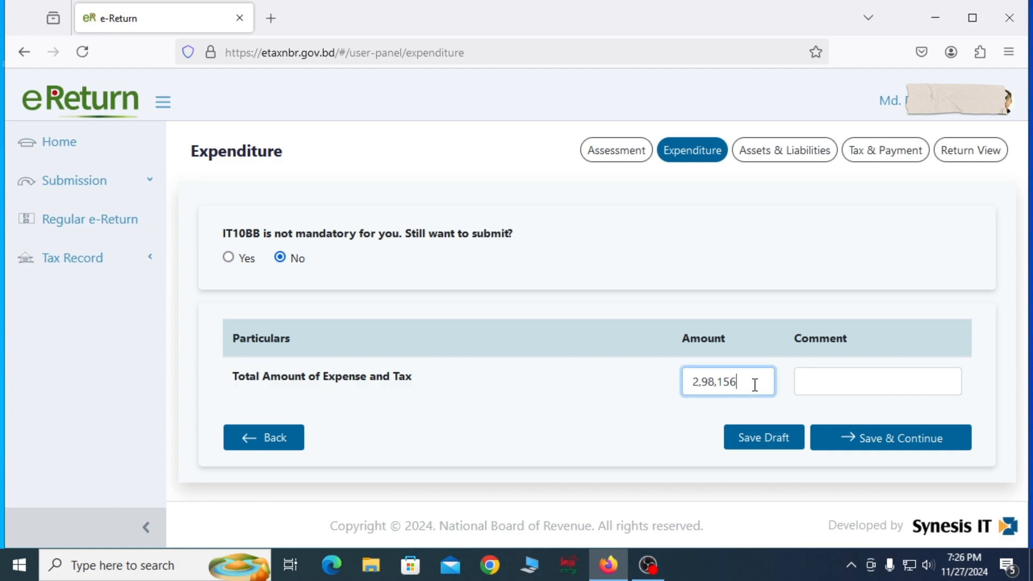
{"action": "left_click_drag", "start_coordinate": [754, 384], "coordinate": [657, 385]}
{"action": "type", "text": "150000"}
{"action": "left_click", "coordinate": [897, 446]}
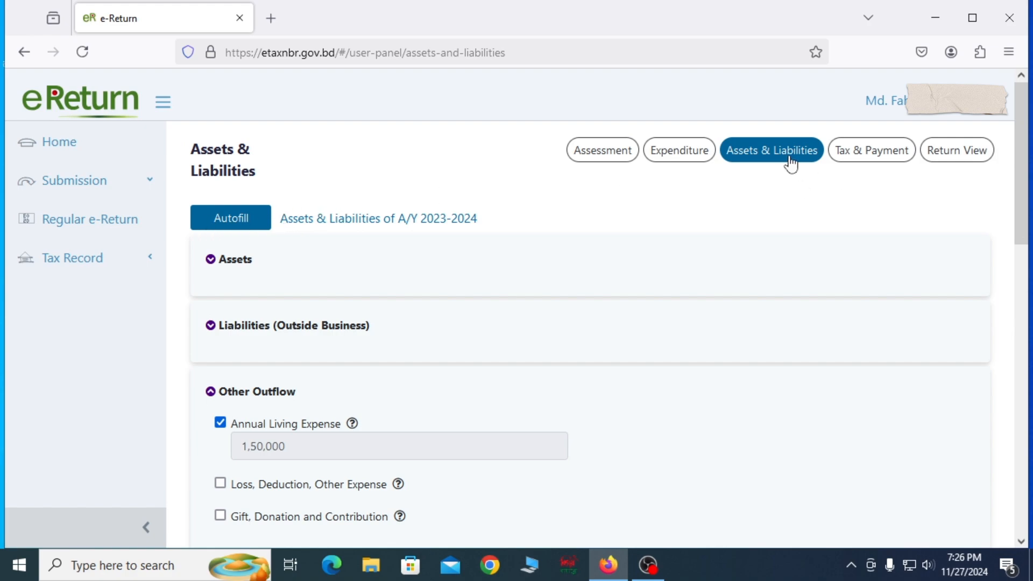
Step: Expand the Assets section, examine the Non-Agricultural Property entry fields with their acquisition types and area units, and deselect that category
{"action": "left_click", "coordinate": [243, 261]}
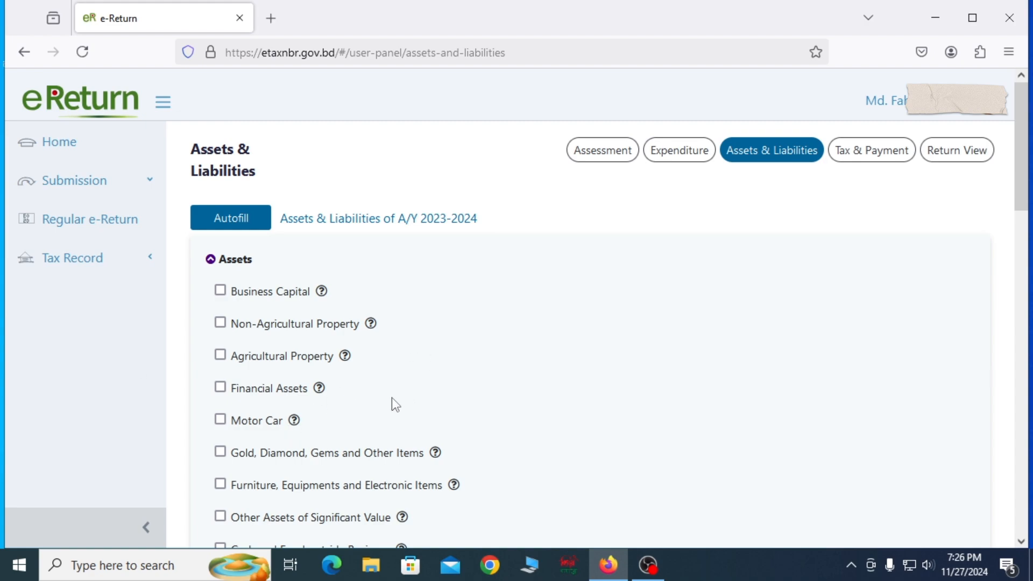
{"action": "left_click", "coordinate": [222, 322]}
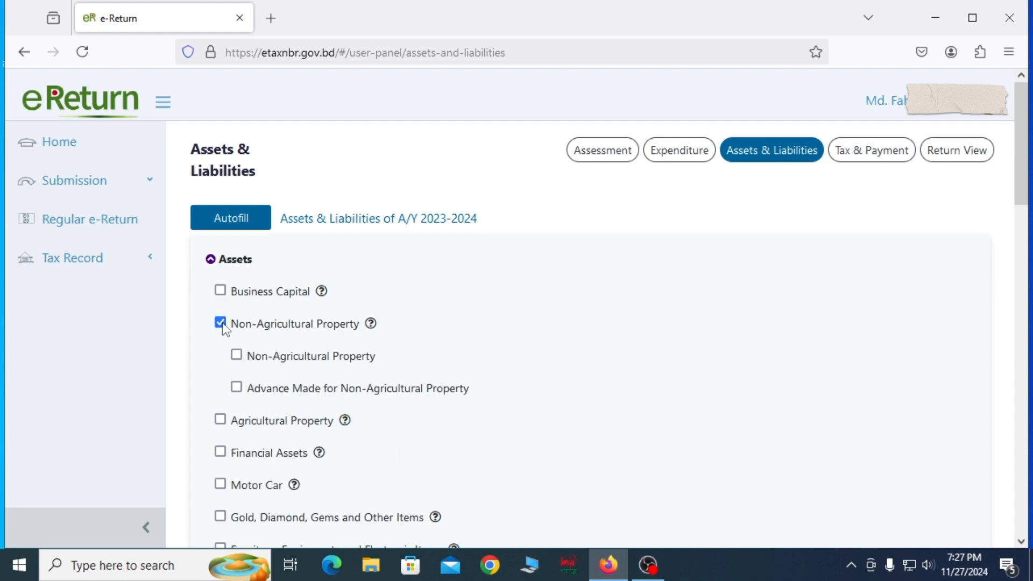
{"action": "left_click", "coordinate": [237, 356]}
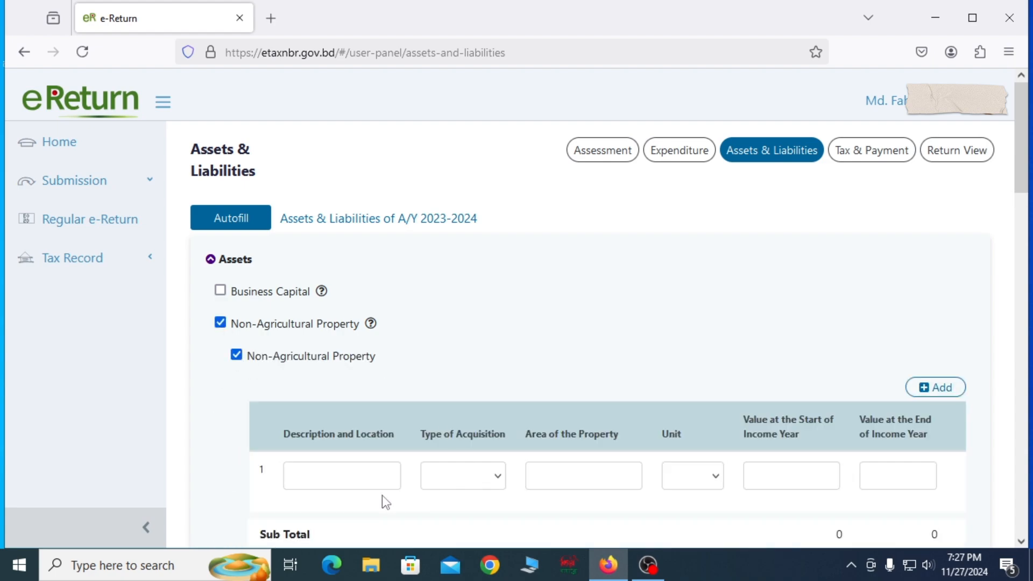
{"action": "left_click", "coordinate": [368, 478]}
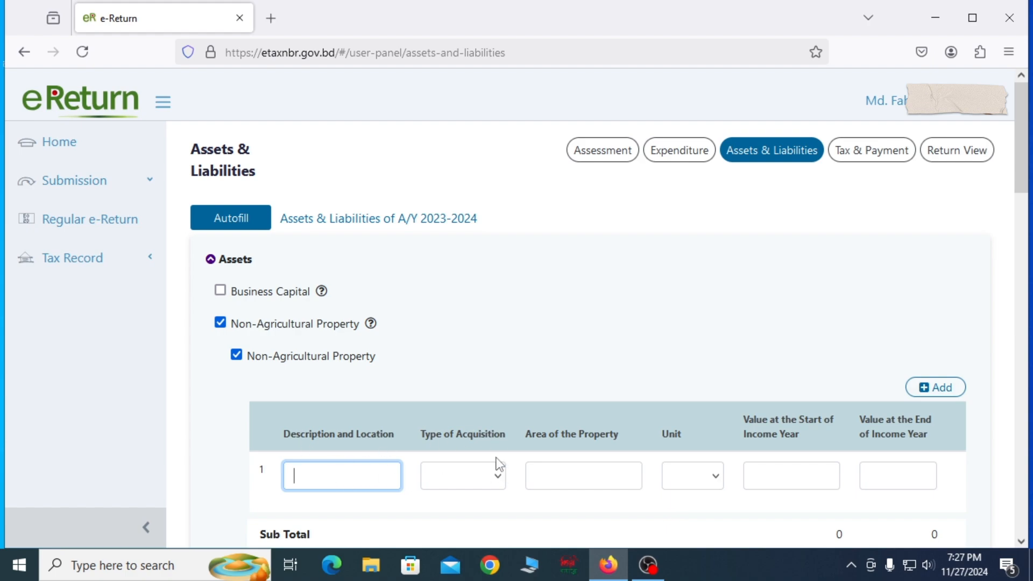
{"action": "left_click", "coordinate": [498, 479]}
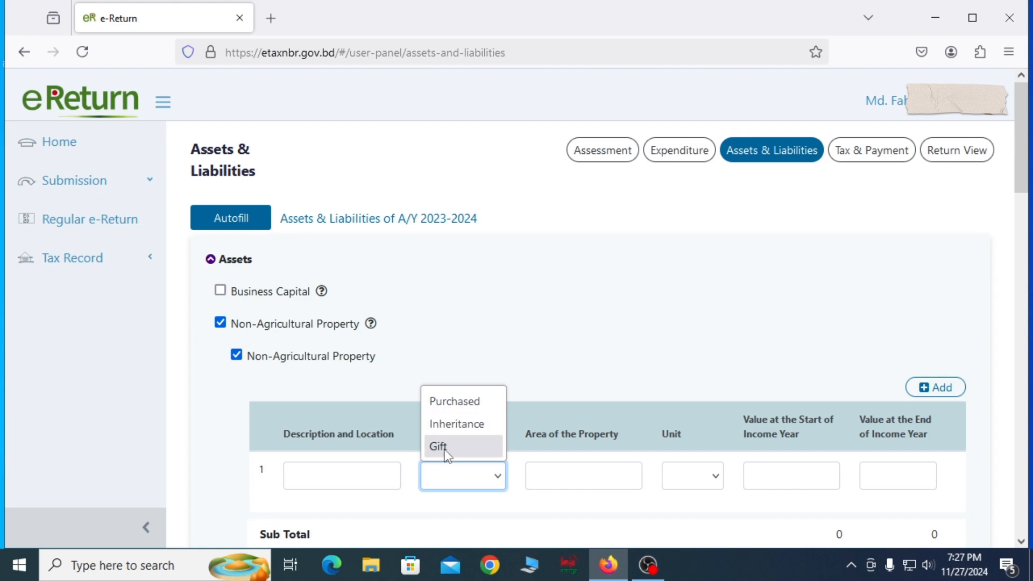
{"action": "left_click", "coordinate": [581, 476]}
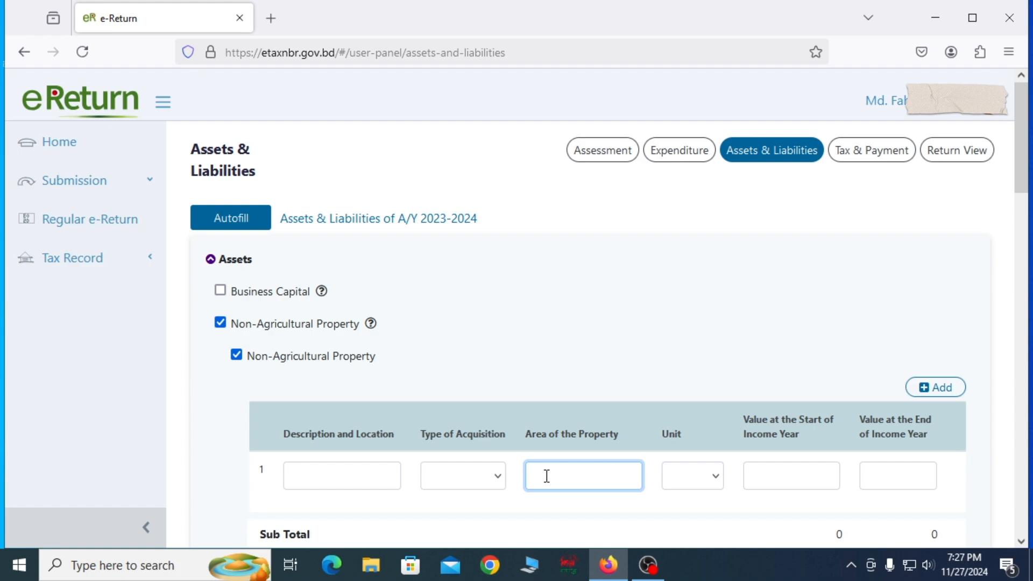
{"action": "left_click", "coordinate": [714, 478]}
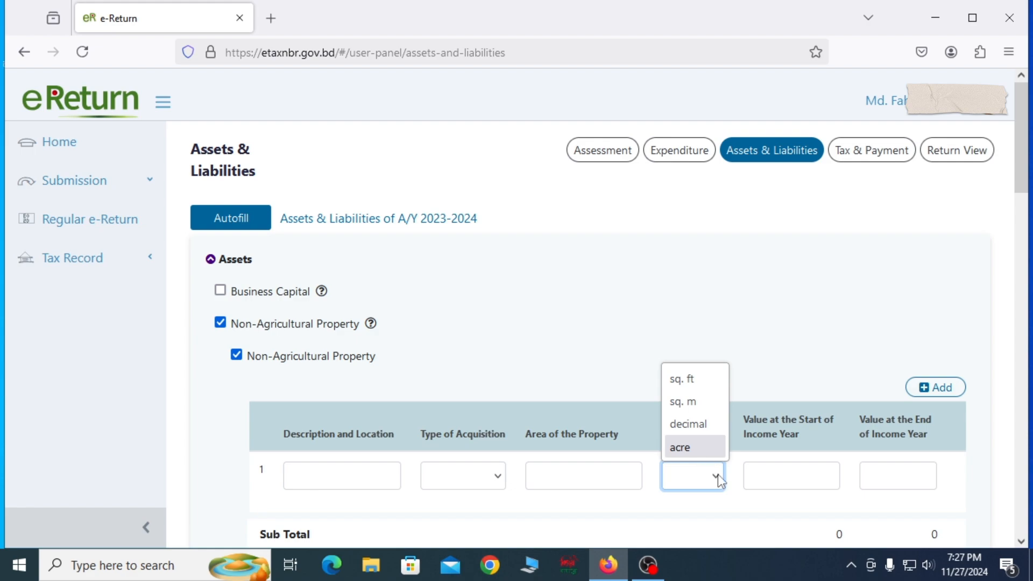
{"action": "left_click", "coordinate": [784, 480]}
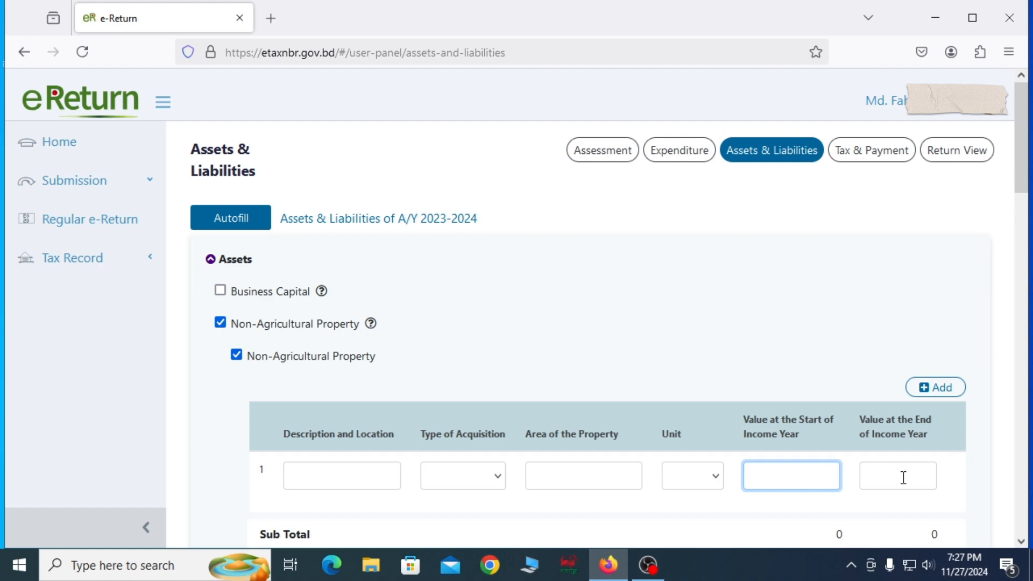
{"action": "left_click", "coordinate": [221, 323]}
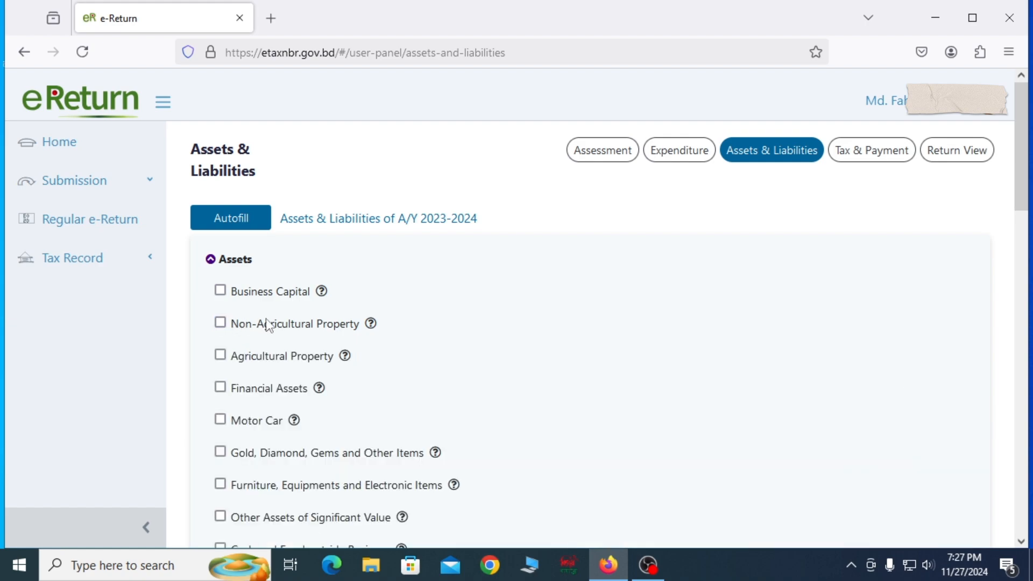
Step: Try an Agricultural Property entry with Acre as the area unit, reviewing its acquisition types and cost value fields, and deselect the category
{"action": "left_click", "coordinate": [221, 355]}
{"action": "scroll", "coordinate": [534, 418], "scroll_direction": "down", "scroll_amount": 1}
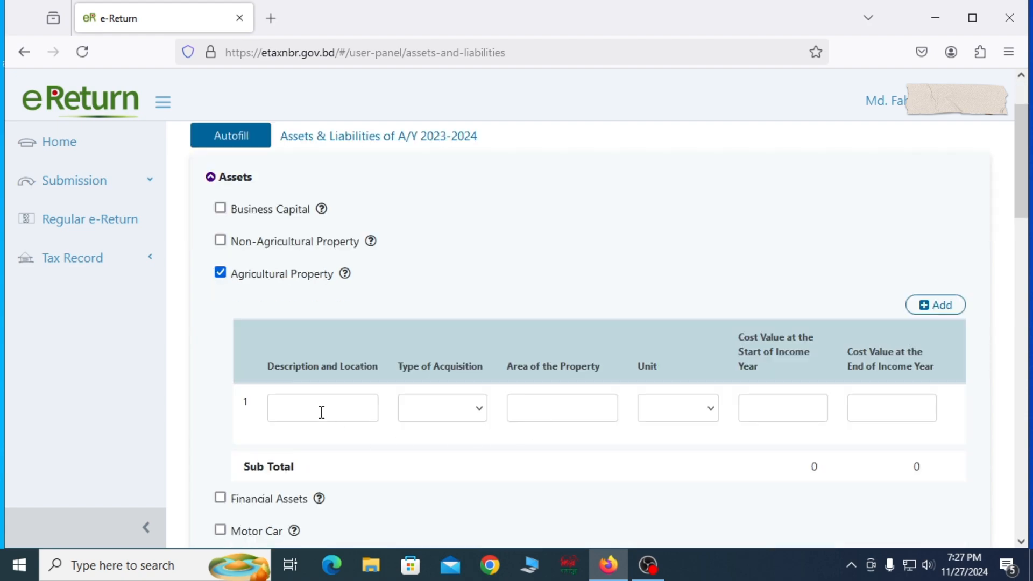
{"action": "left_click", "coordinate": [479, 409]}
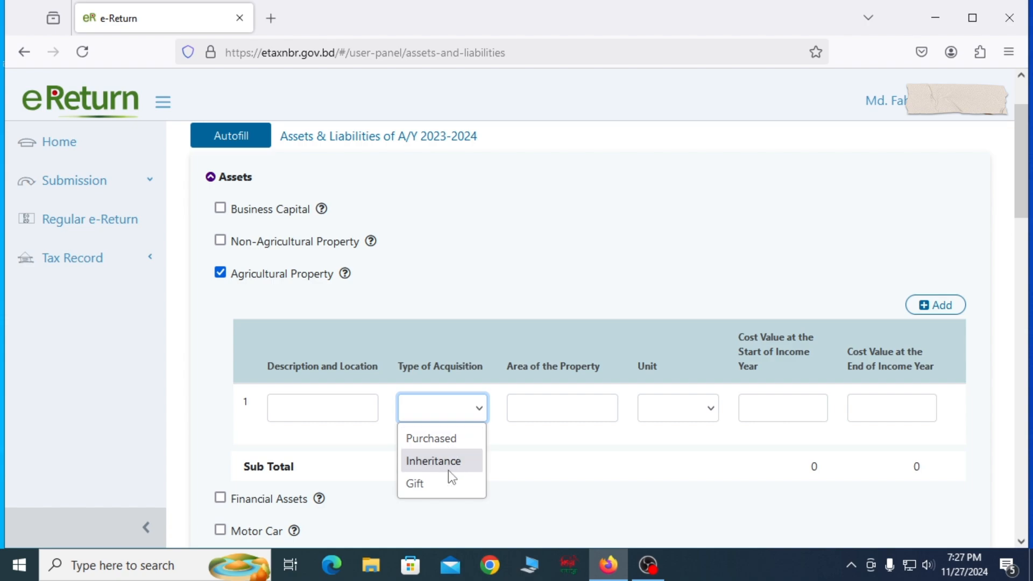
{"action": "left_click", "coordinate": [571, 406]}
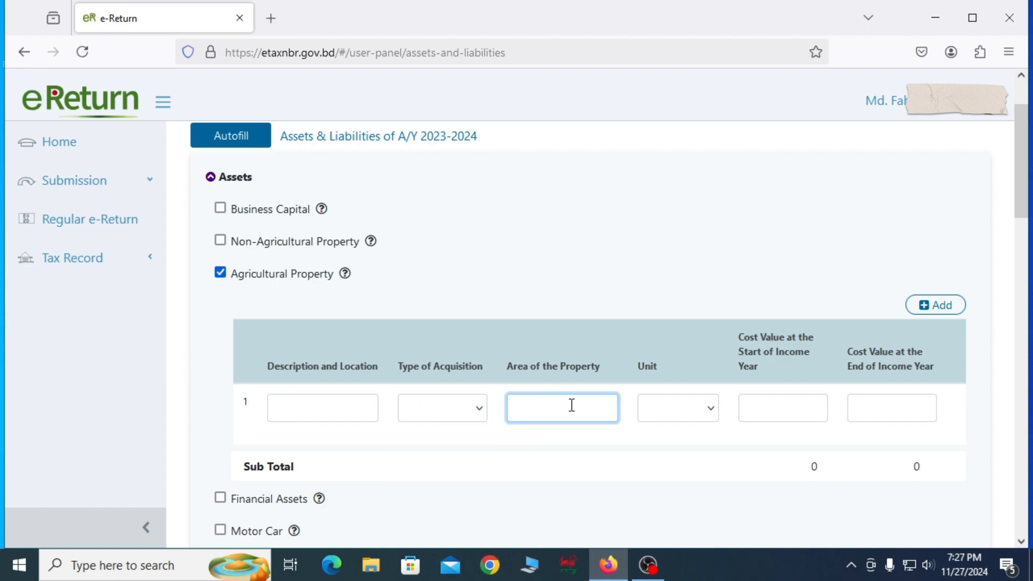
{"action": "left_click", "coordinate": [689, 407]}
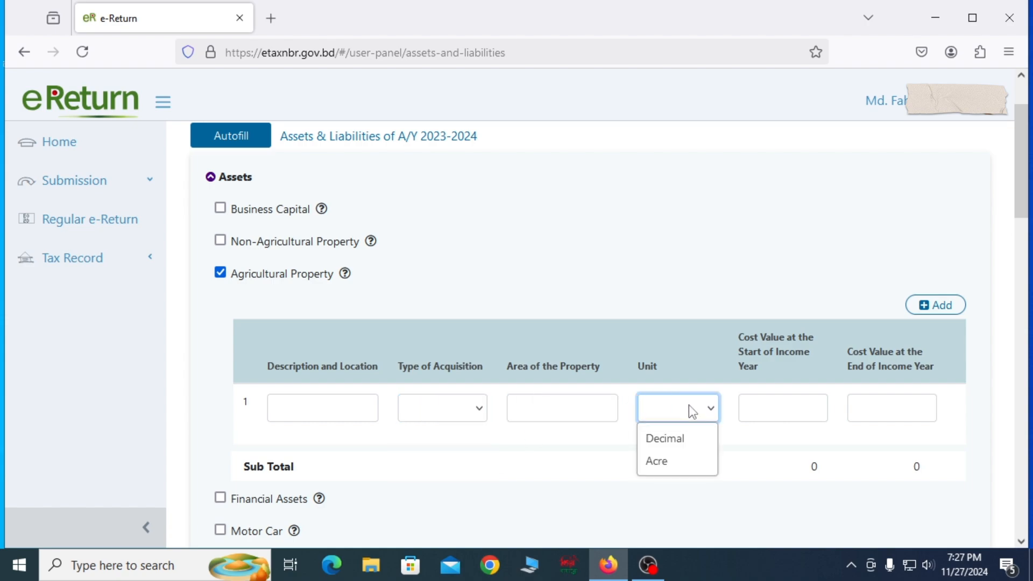
{"action": "left_click", "coordinate": [679, 470]}
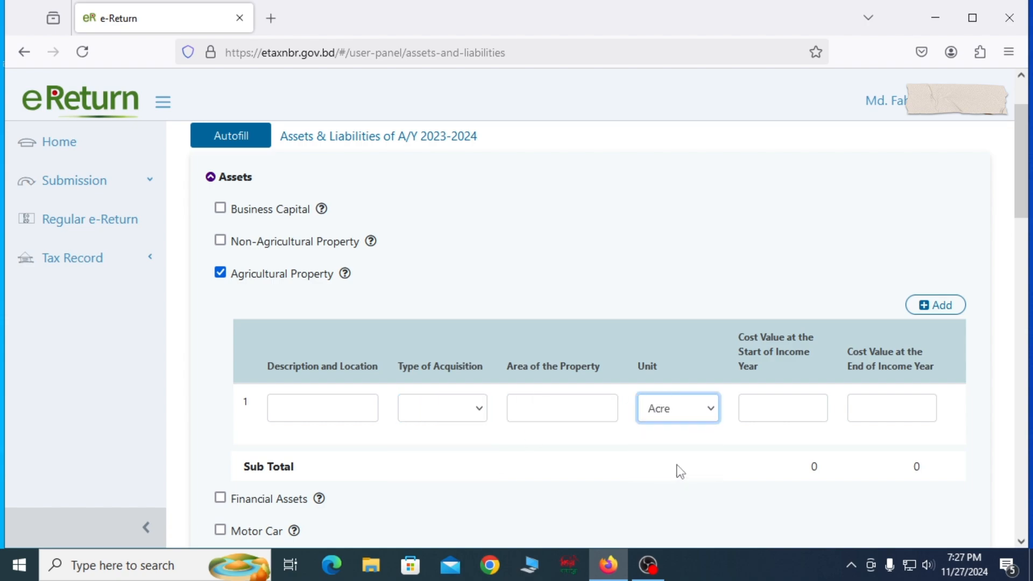
{"action": "left_click", "coordinate": [789, 407]}
{"action": "left_click", "coordinate": [710, 415]}
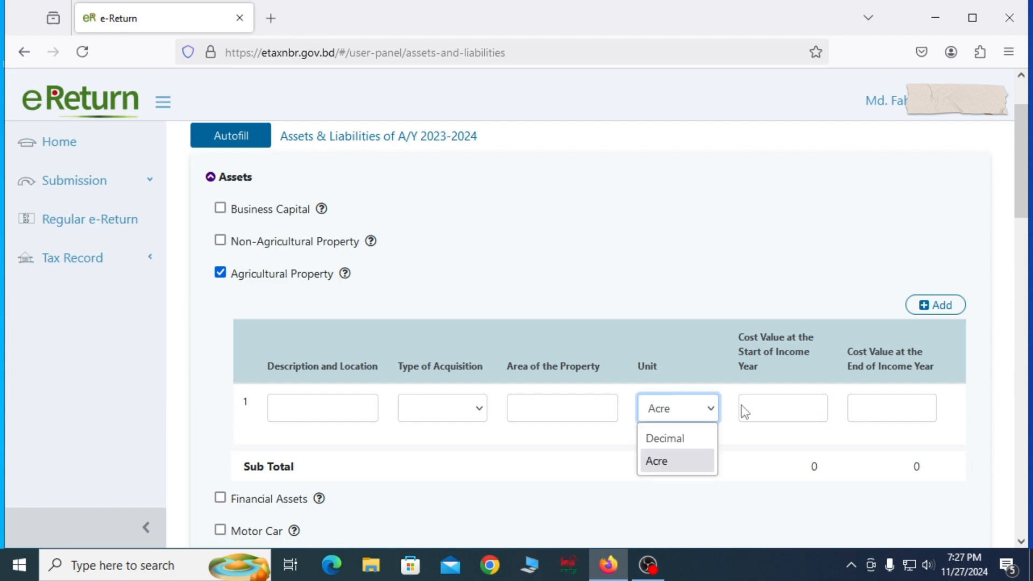
{"action": "left_click", "coordinate": [220, 273]}
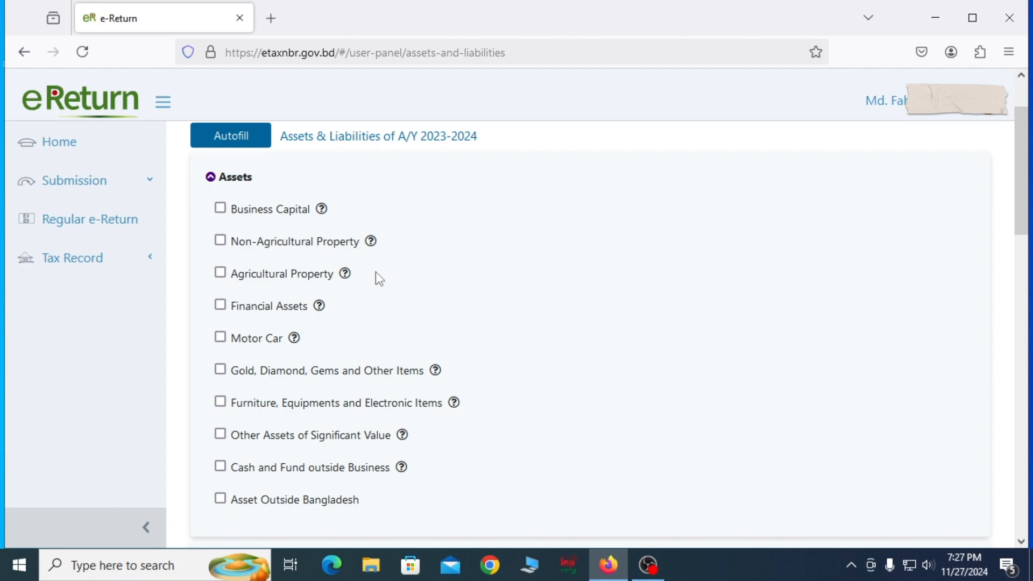
Step: Try a Gold entry under Gold, Diamond, Gems and Other Items, reviewing its acquisition types, quantity, units and value, and deselect the category
{"action": "left_click", "coordinate": [220, 370]}
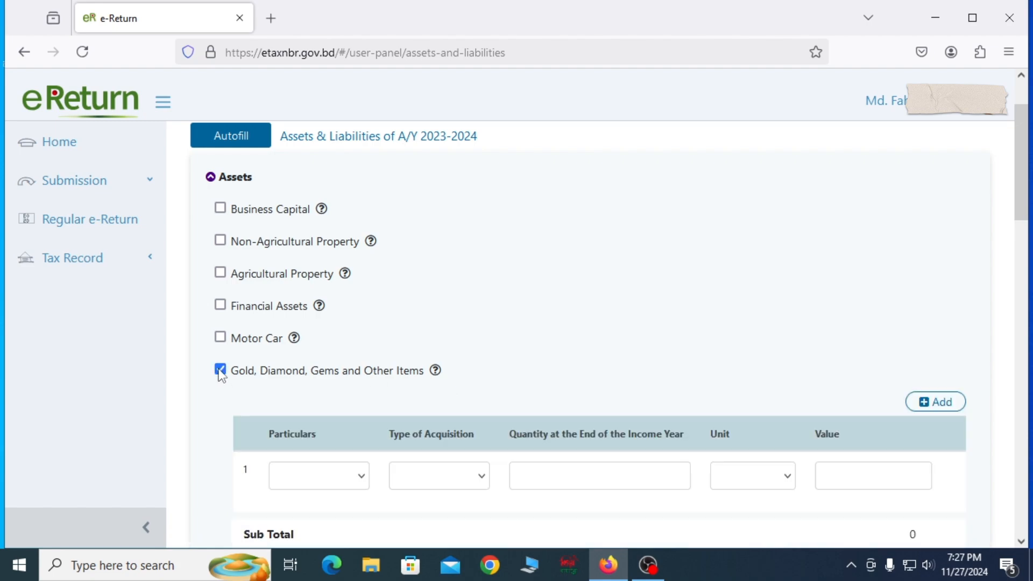
{"action": "left_click", "coordinate": [362, 476]}
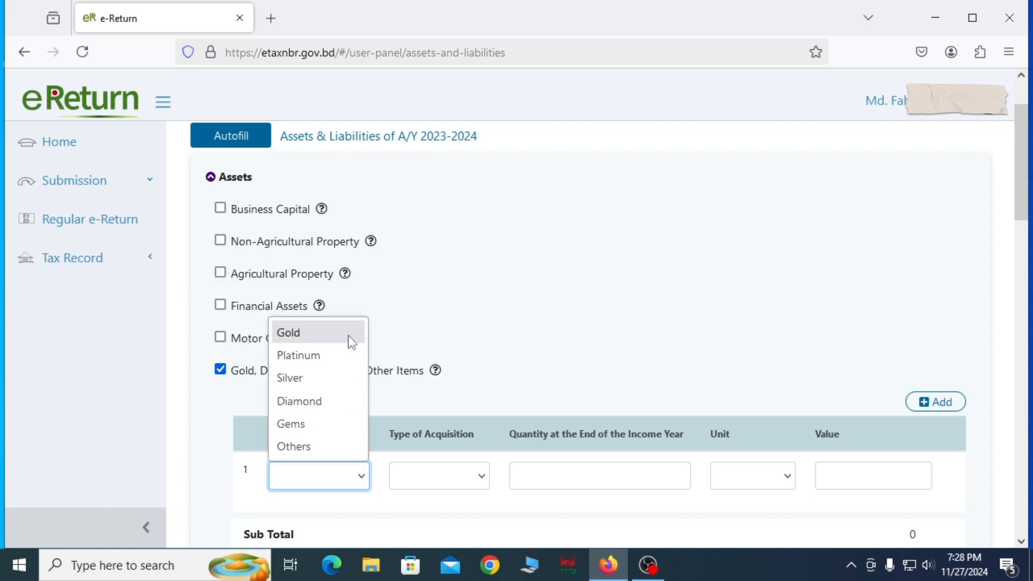
{"action": "left_click", "coordinate": [311, 339]}
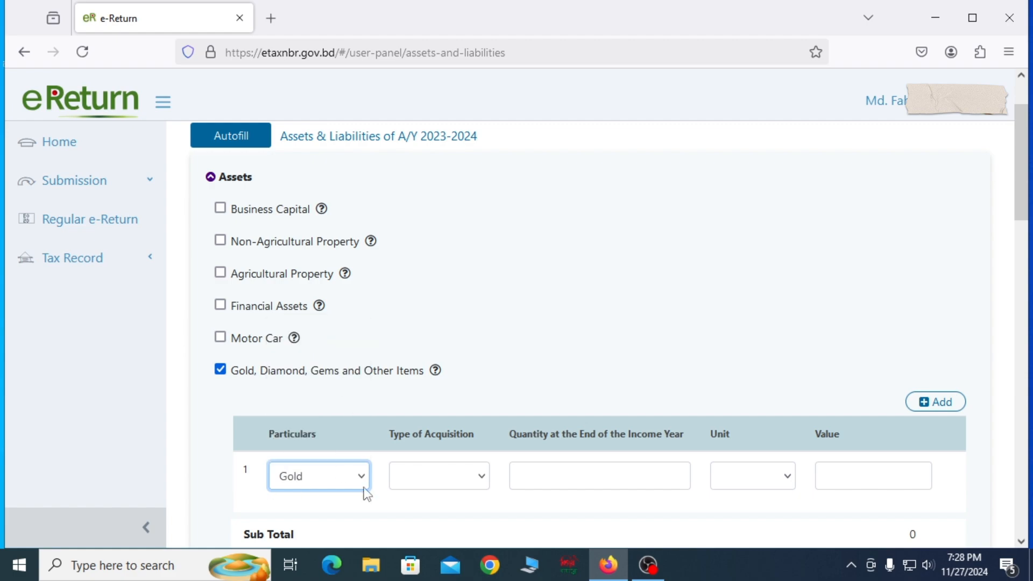
{"action": "left_click", "coordinate": [476, 478]}
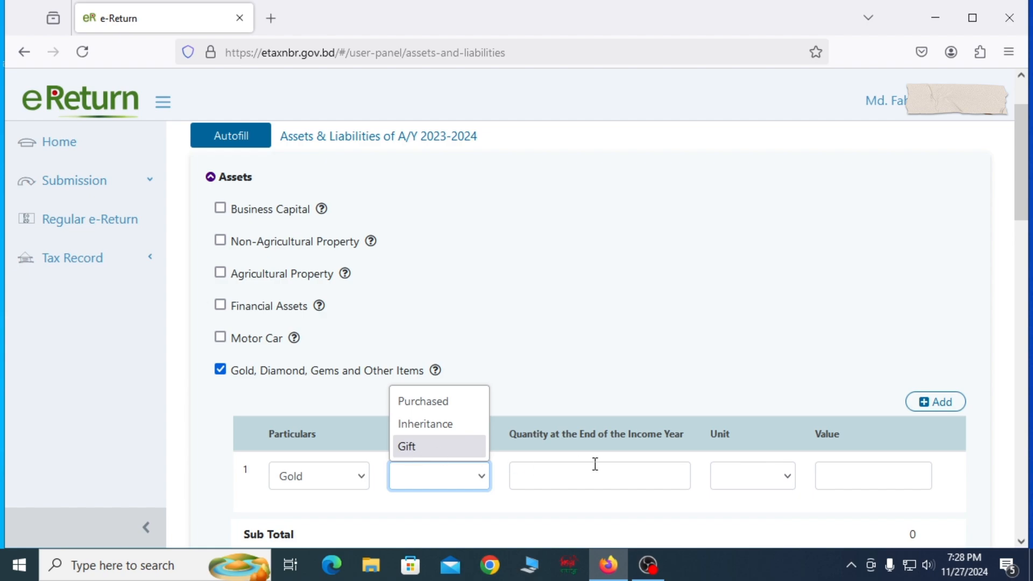
{"action": "left_click", "coordinate": [617, 481]}
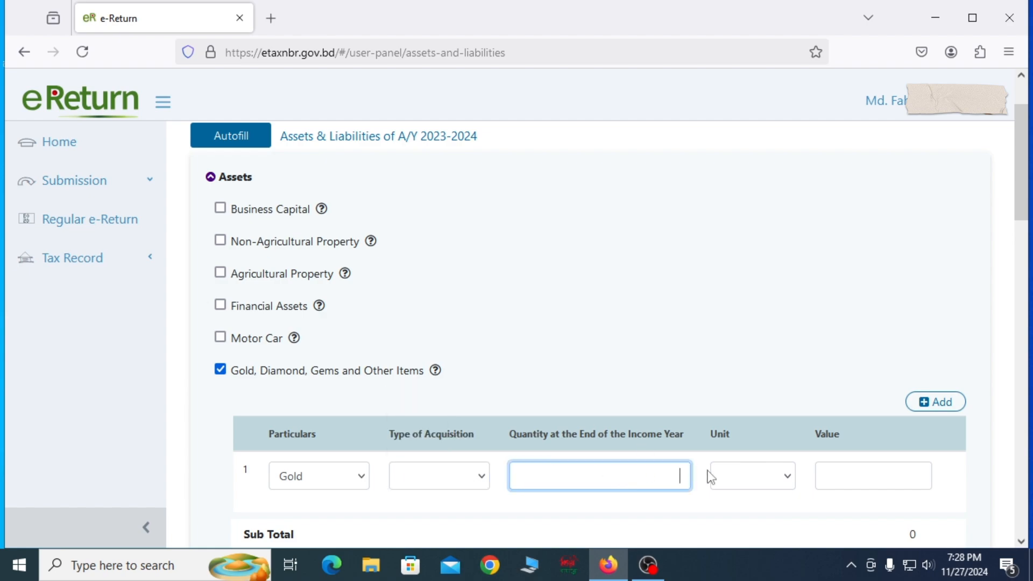
{"action": "left_click", "coordinate": [790, 479]}
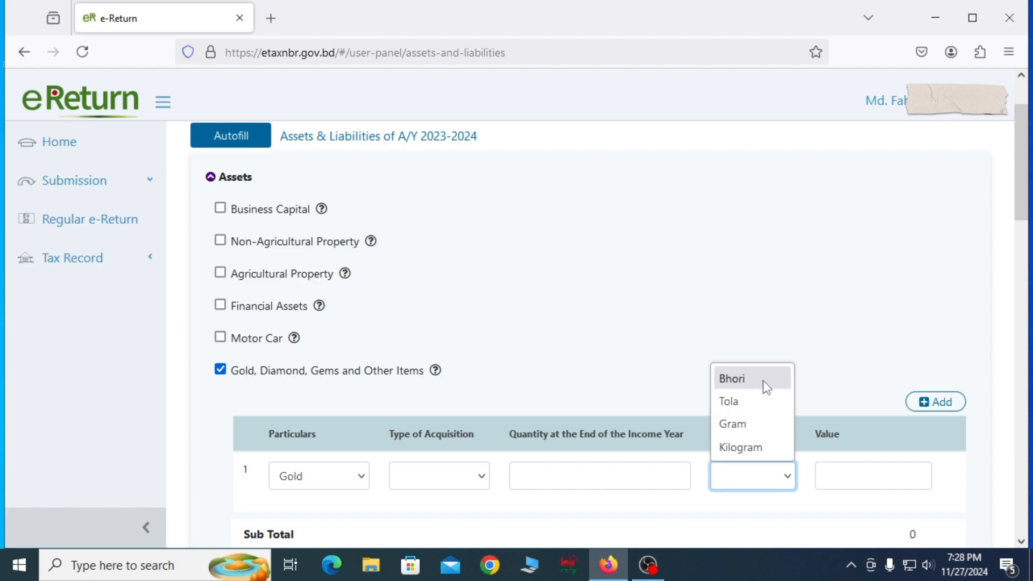
{"action": "left_click", "coordinate": [889, 478]}
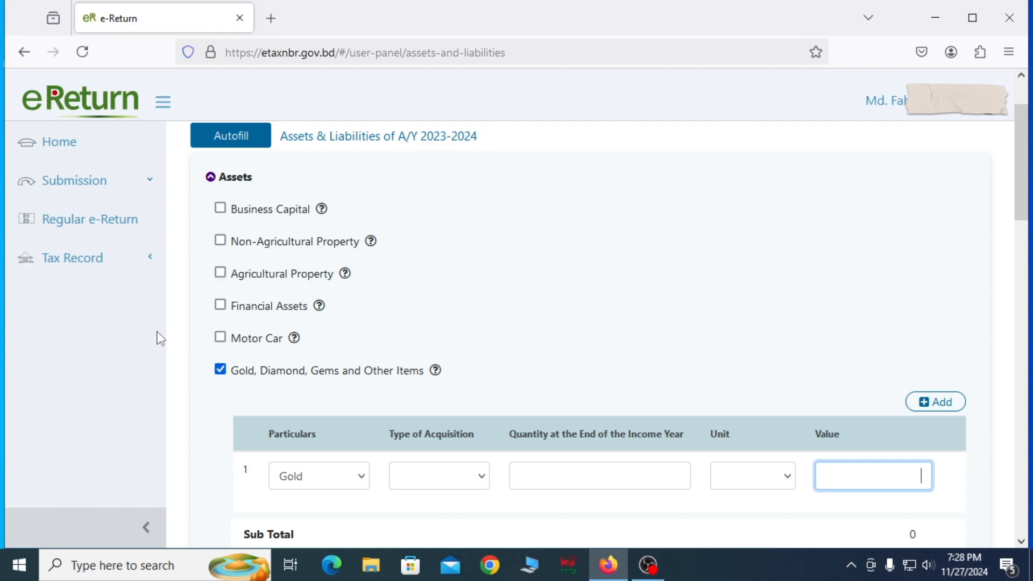
{"action": "left_click", "coordinate": [221, 370]}
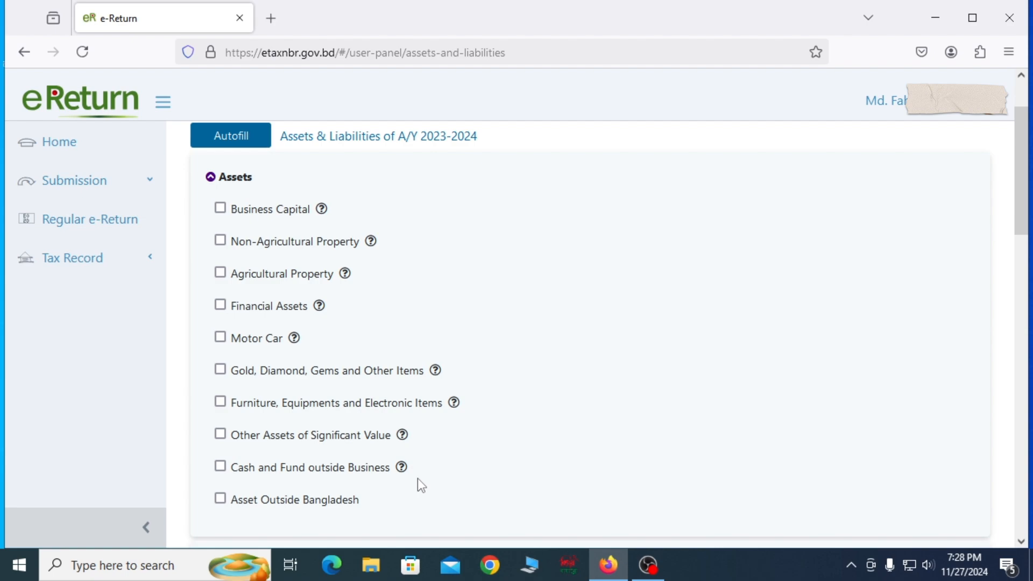
Step: Examine the Cash in Hand amount entry under Cash and Fund outside Business, and deselect both options
{"action": "scroll", "coordinate": [339, 436], "scroll_direction": "down", "scroll_amount": 2}
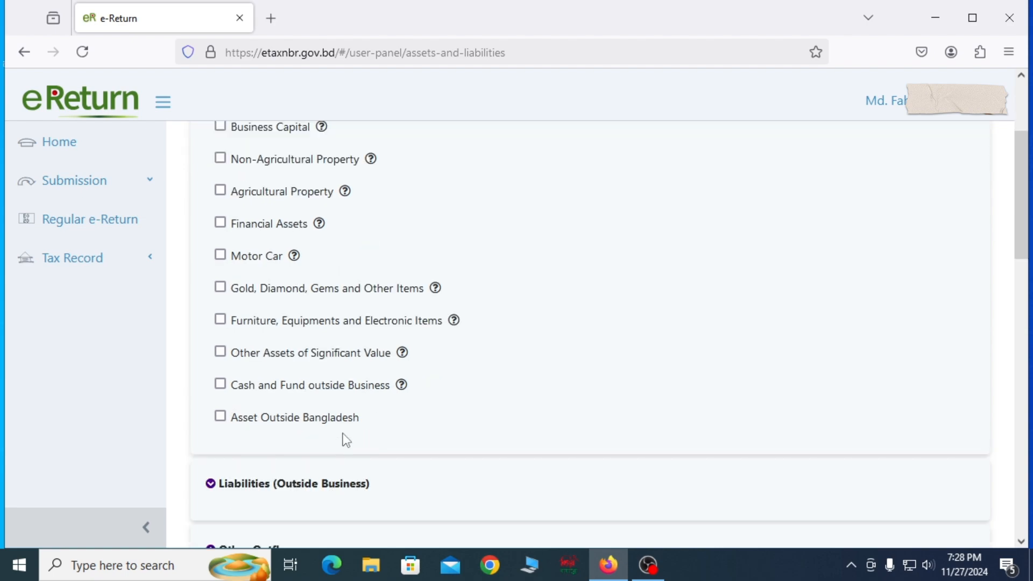
{"action": "left_click", "coordinate": [220, 384]}
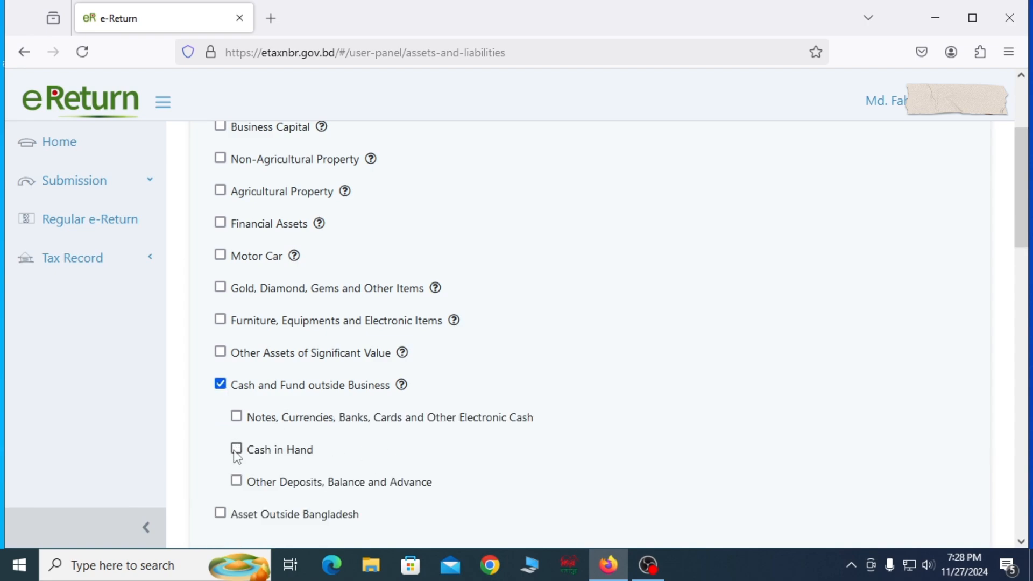
{"action": "left_click", "coordinate": [236, 449]}
{"action": "scroll", "coordinate": [629, 459], "scroll_direction": "down", "scroll_amount": 3}
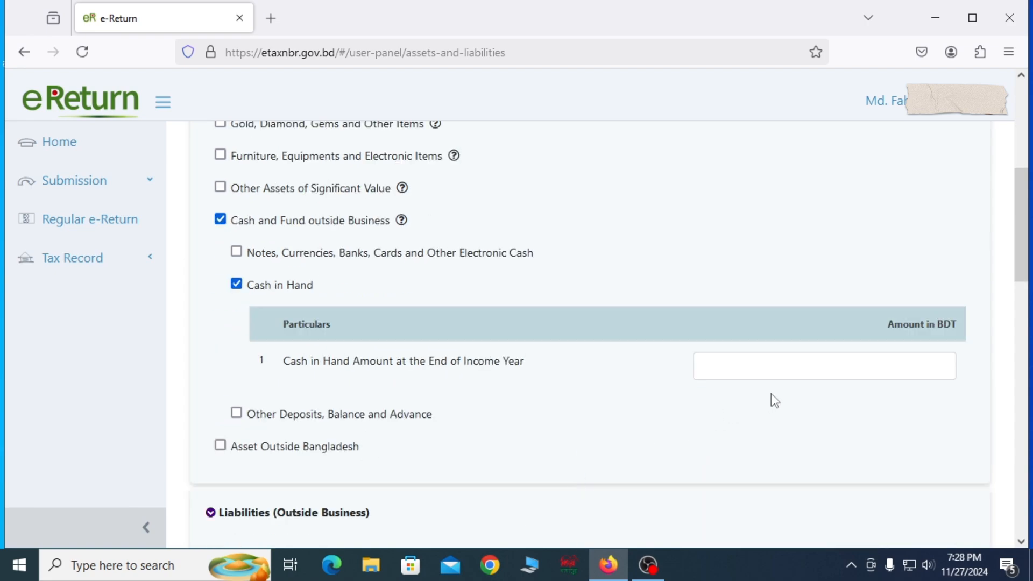
{"action": "left_click", "coordinate": [773, 368]}
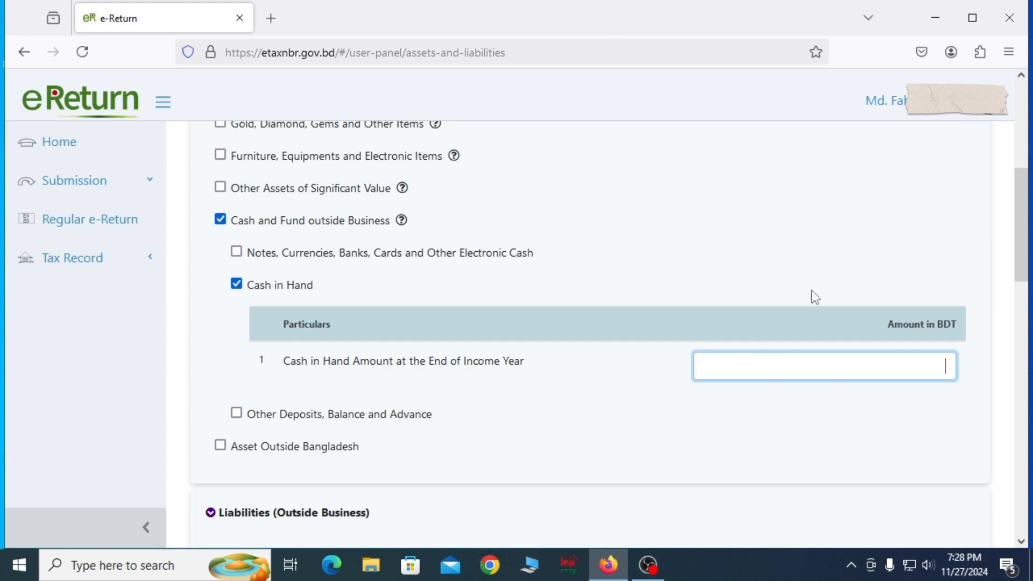
{"action": "left_click", "coordinate": [236, 285]}
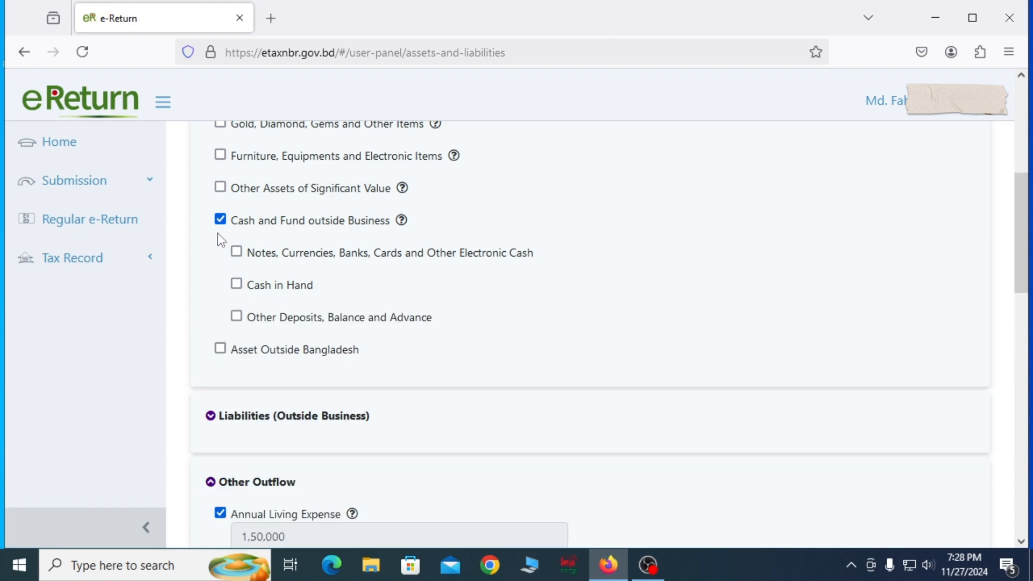
{"action": "left_click", "coordinate": [220, 221]}
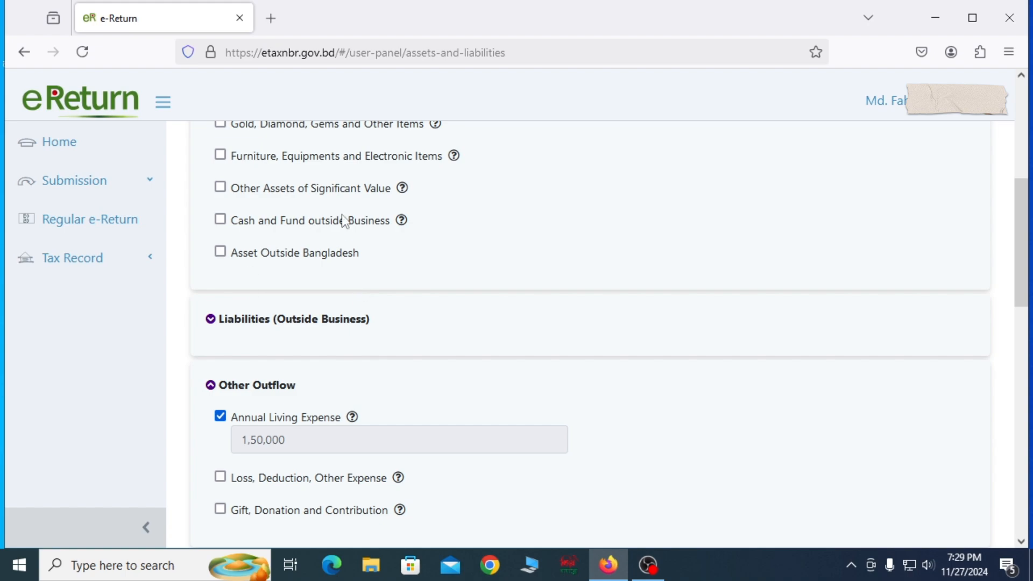
Step: Review the asset categories and the entry fields for Furniture, Equipments and Electronic Items, and leave that category deselected
{"action": "scroll", "coordinate": [374, 269], "scroll_direction": "up", "scroll_amount": 3}
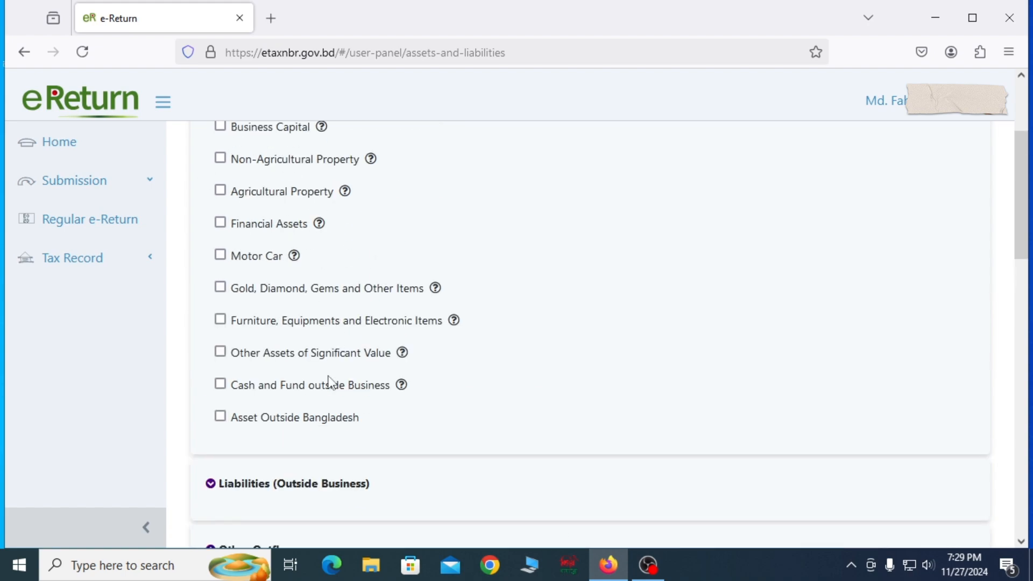
{"action": "scroll", "coordinate": [351, 388], "scroll_direction": "down", "scroll_amount": 3}
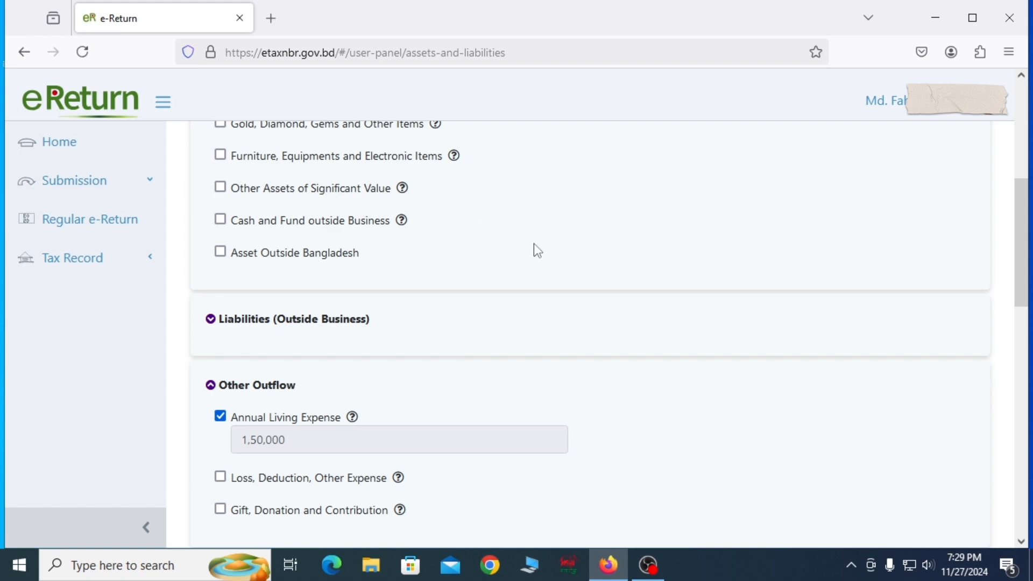
{"action": "scroll", "coordinate": [532, 245], "scroll_direction": "up", "scroll_amount": 5}
{"action": "scroll", "coordinate": [532, 245], "scroll_direction": "down", "scroll_amount": 3}
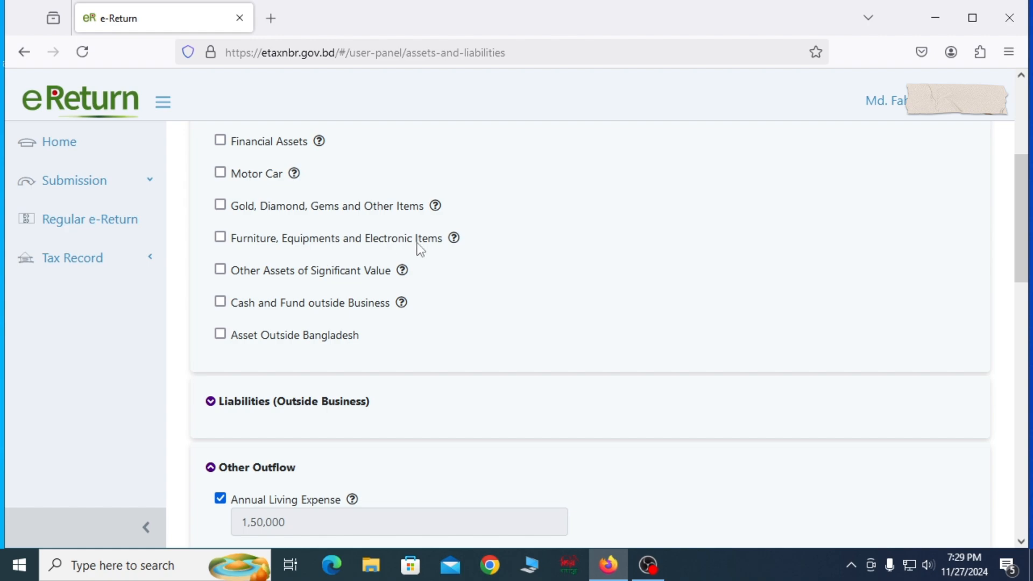
{"action": "left_click", "coordinate": [221, 238]}
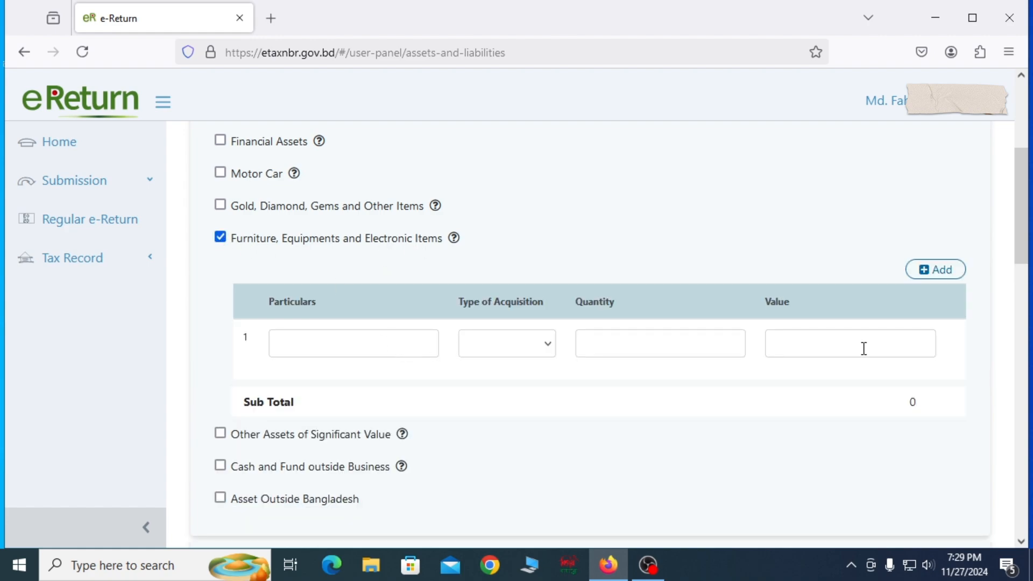
{"action": "left_click", "coordinate": [221, 238]}
{"action": "scroll", "coordinate": [451, 320], "scroll_direction": "down", "scroll_amount": 3}
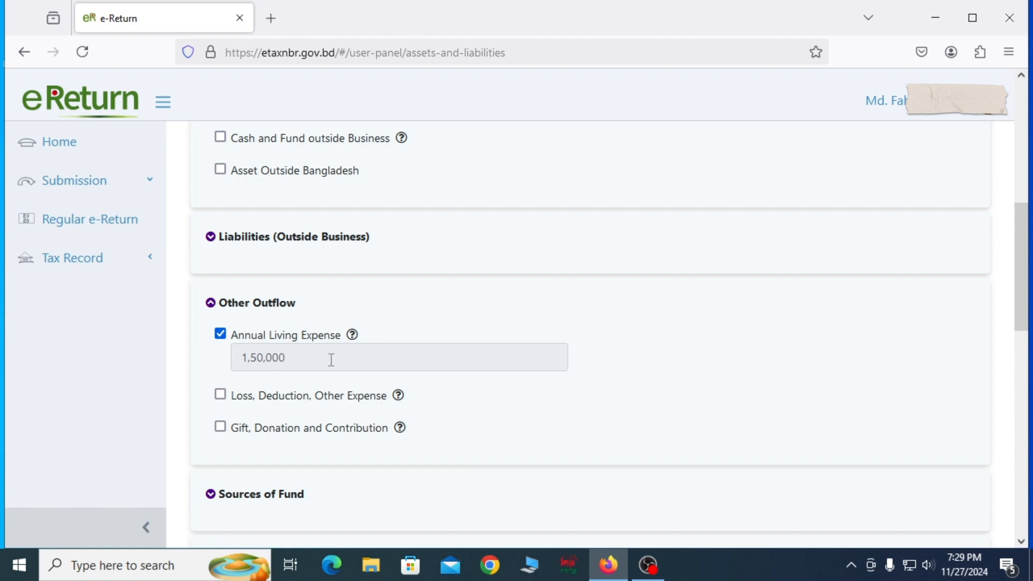
Step: Expand the Sources of Fund section and select Other Receipts as a source
{"action": "scroll", "coordinate": [362, 360], "scroll_direction": "down", "scroll_amount": 3}
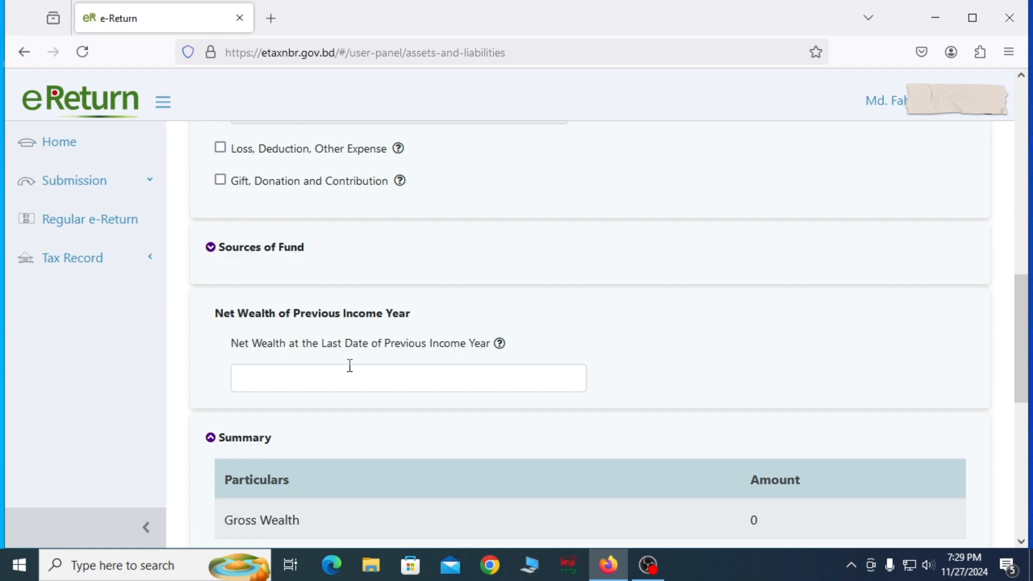
{"action": "scroll", "coordinate": [339, 366], "scroll_direction": "down", "scroll_amount": 3}
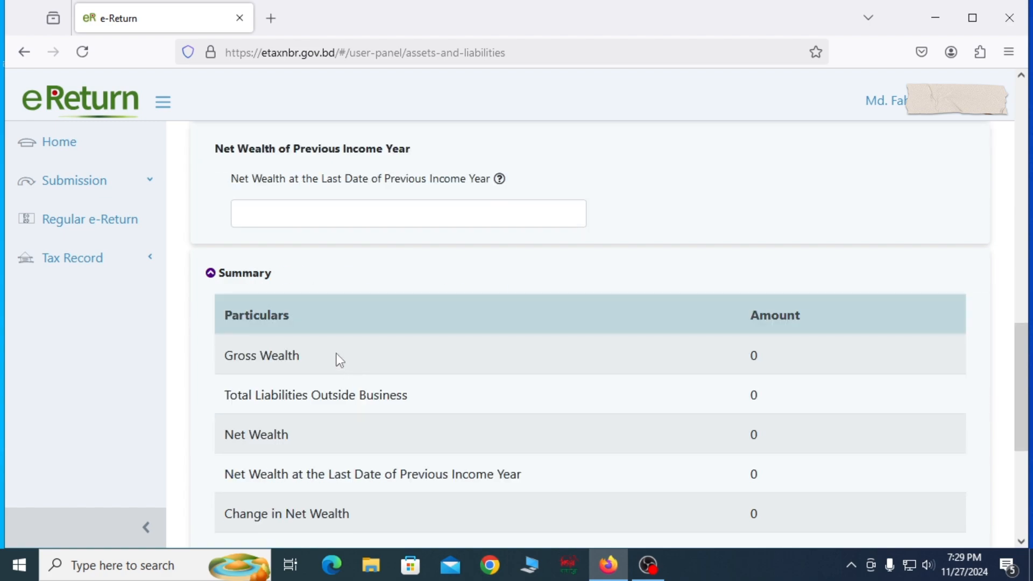
{"action": "scroll", "coordinate": [339, 359], "scroll_direction": "down", "scroll_amount": 5}
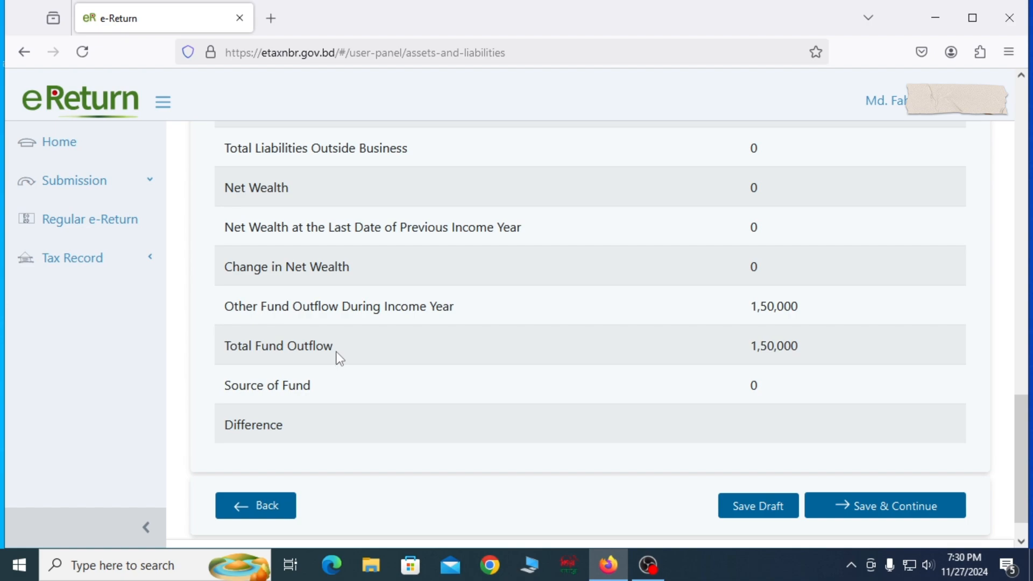
{"action": "scroll", "coordinate": [340, 359], "scroll_direction": "up", "scroll_amount": 2}
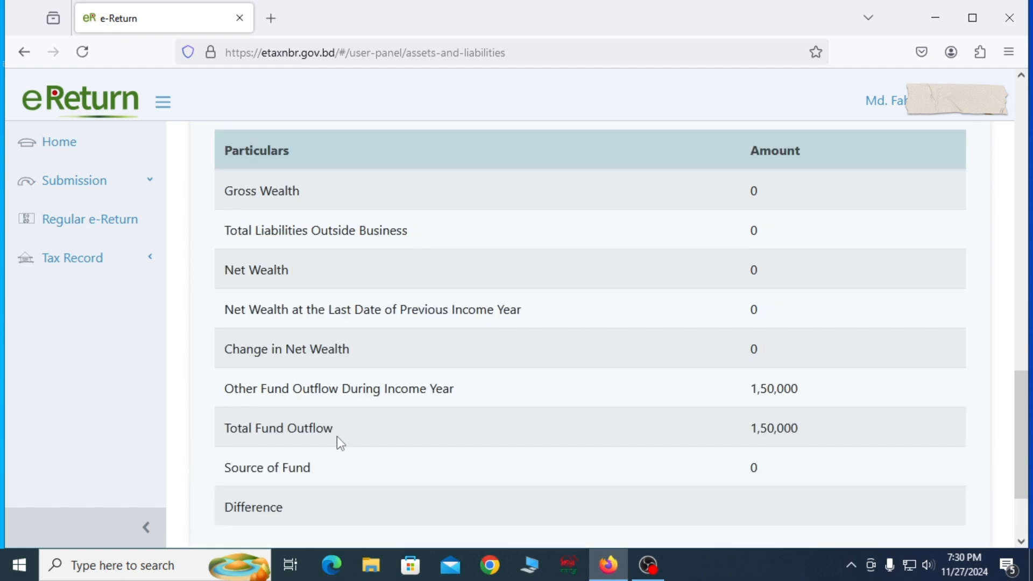
{"action": "scroll", "coordinate": [492, 406], "scroll_direction": "up", "scroll_amount": 6}
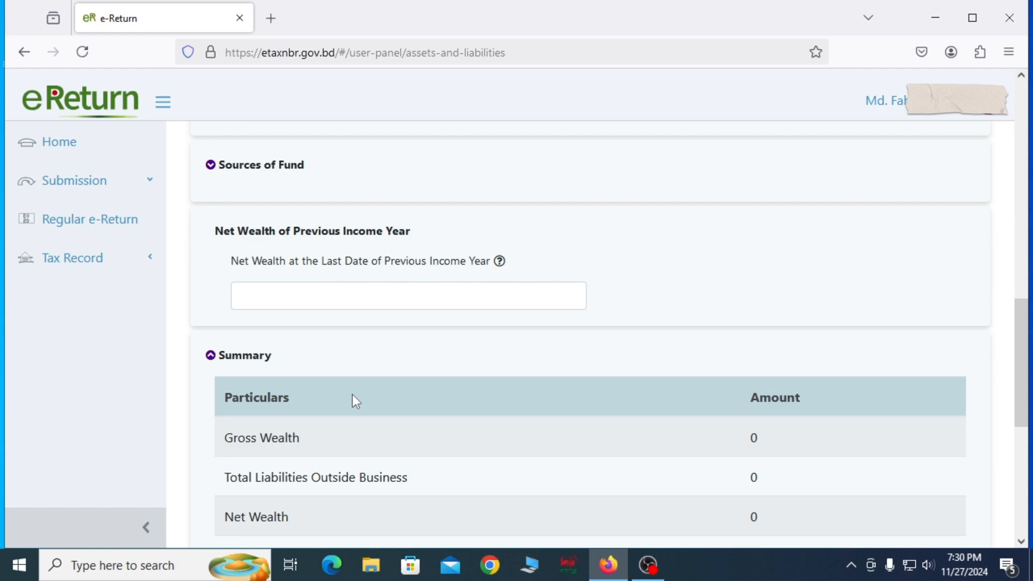
{"action": "scroll", "coordinate": [353, 395], "scroll_direction": "up", "scroll_amount": 4}
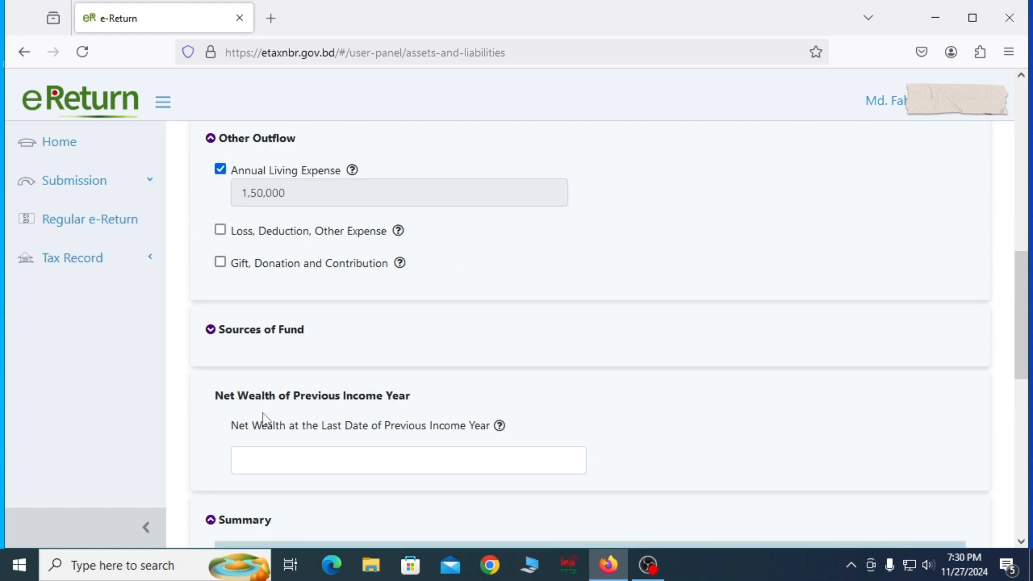
{"action": "left_click", "coordinate": [256, 336]}
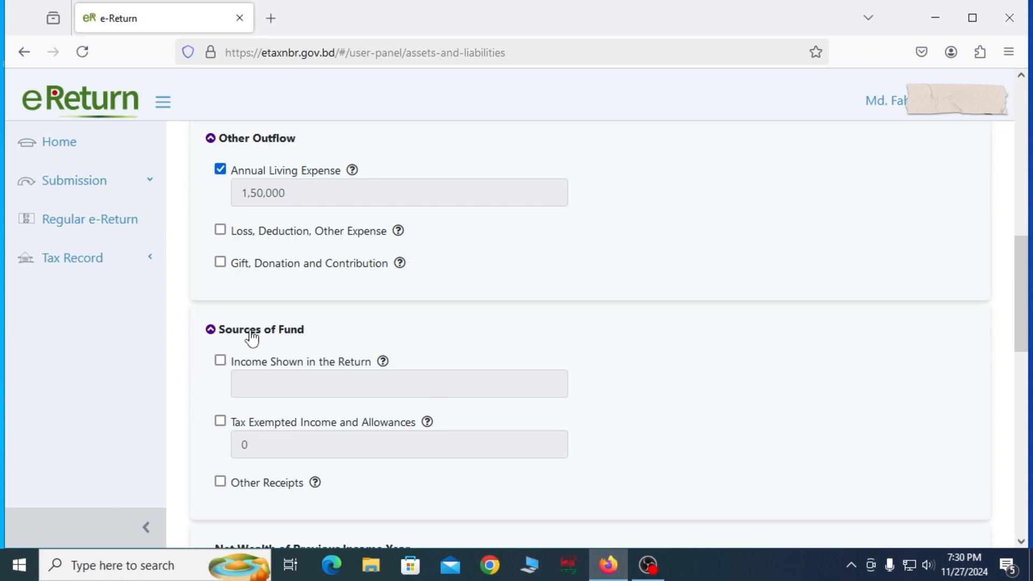
{"action": "scroll", "coordinate": [382, 336], "scroll_direction": "down", "scroll_amount": 2}
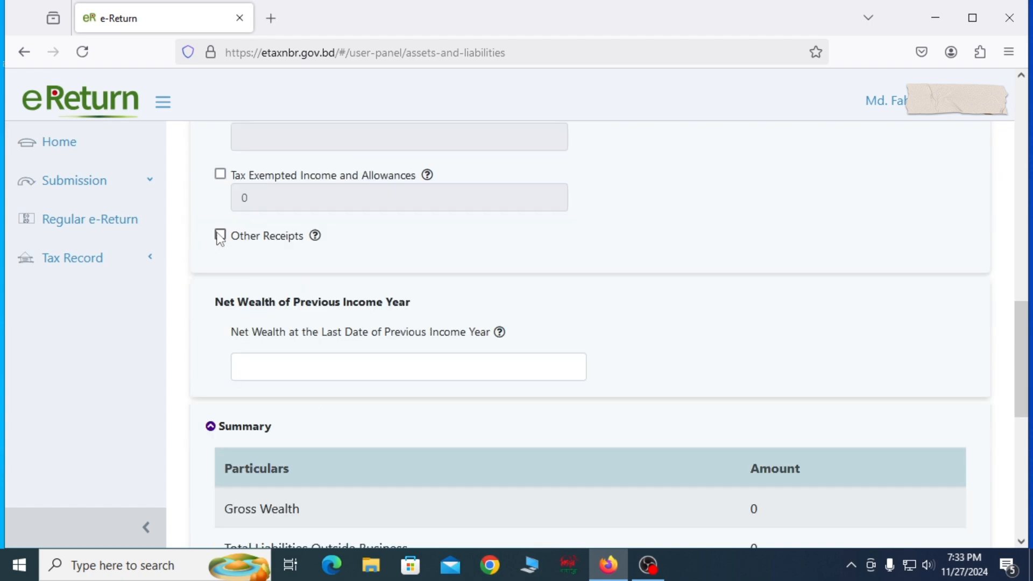
{"action": "left_click", "coordinate": [221, 235]}
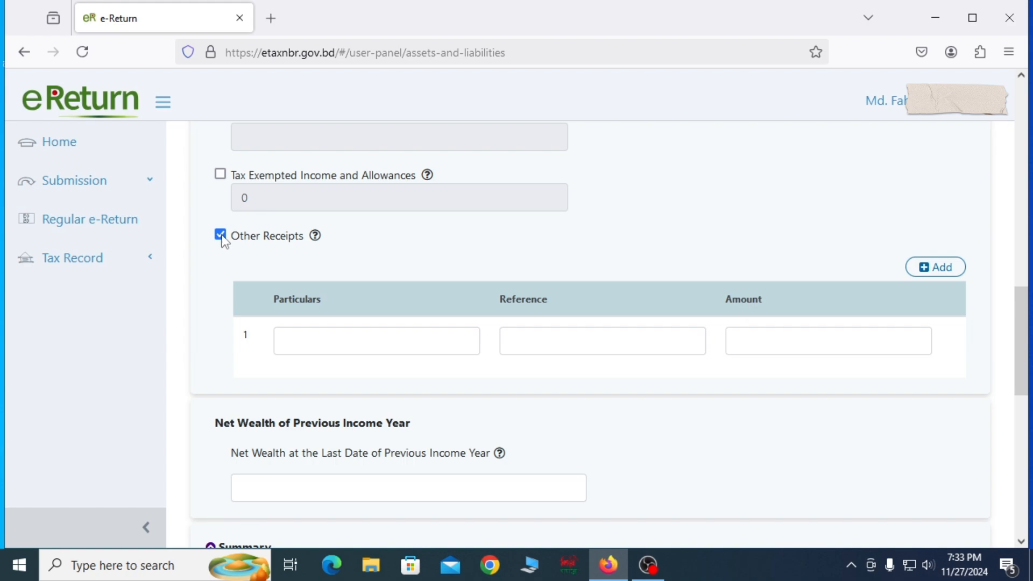
Step: Fill in the first Other Receipts row with Cash Tk as the particulars and From Father as the reference
{"action": "left_click", "coordinate": [322, 339]}
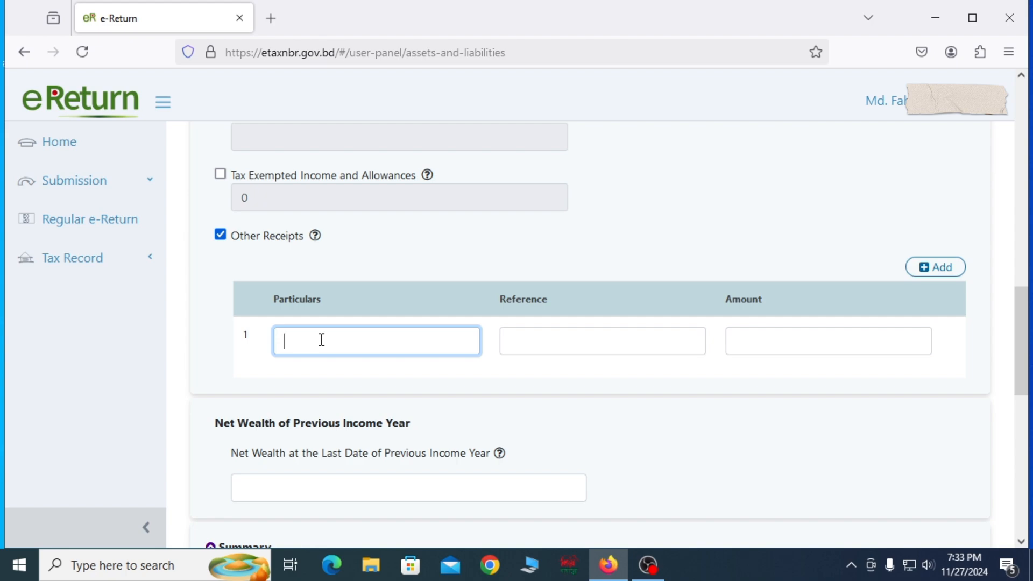
{"action": "type", "text": "Cash Tk"}
{"action": "left_click", "coordinate": [567, 343]}
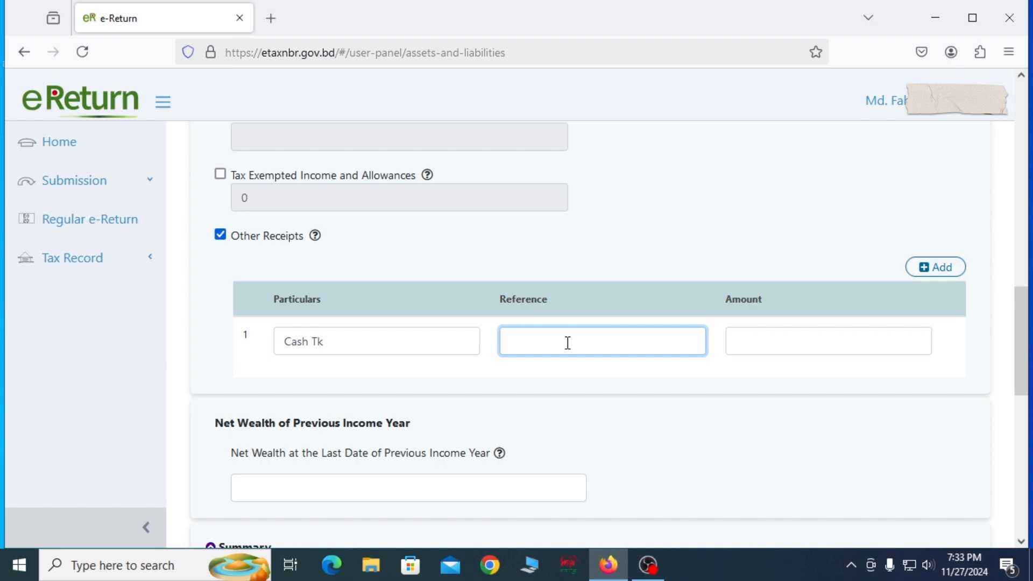
{"action": "type", "text": "From Father"}
Step: Set the amount of the first Other Receipts row to 1,50,000
{"action": "left_click", "coordinate": [754, 337]}
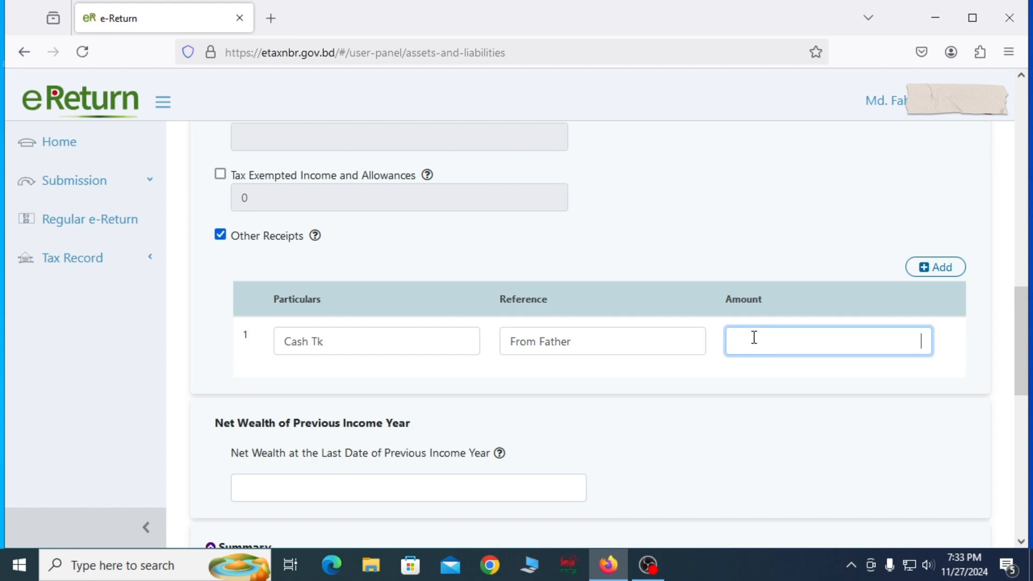
{"action": "type", "text": "1,50,000"}
Step: Check the Other Receipts entry against the wealth summary, and save and continue to Tax & Payment
{"action": "left_click_drag", "start_coordinate": [337, 345], "coordinate": [289, 347]}
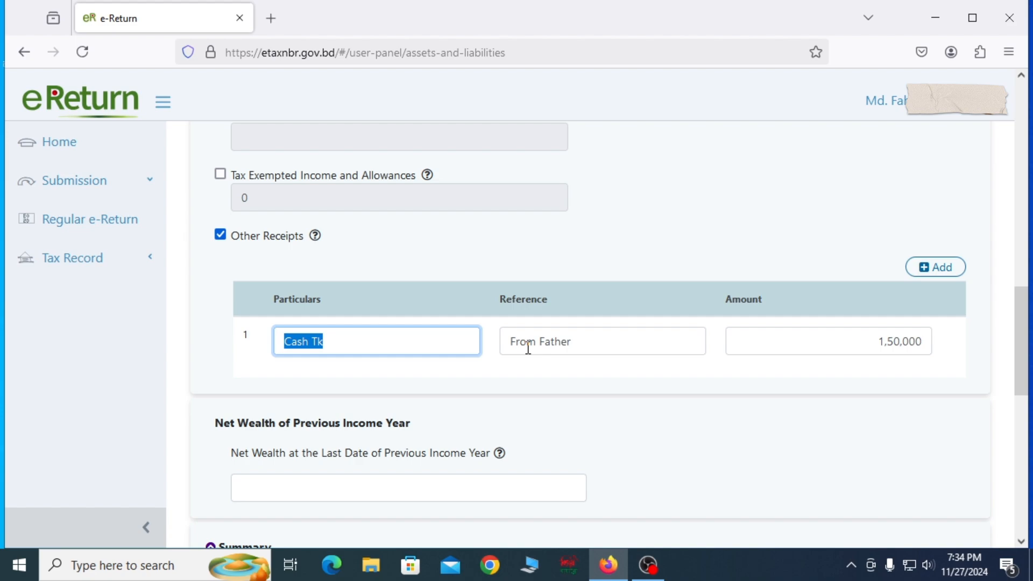
{"action": "left_click", "coordinate": [592, 341]}
{"action": "left_click_drag", "start_coordinate": [591, 341], "coordinate": [505, 342]}
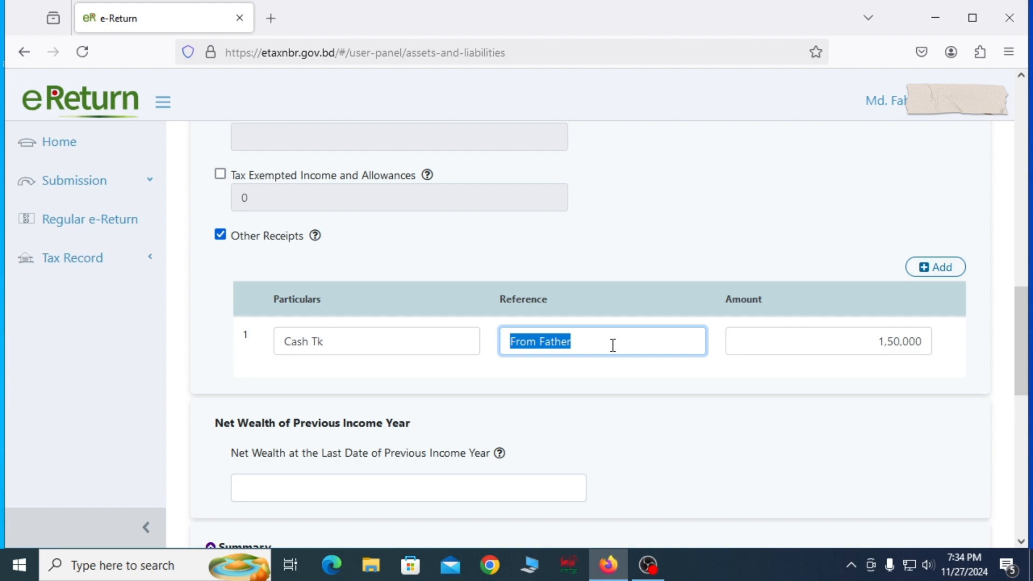
{"action": "left_click_drag", "start_coordinate": [867, 339], "coordinate": [923, 341]}
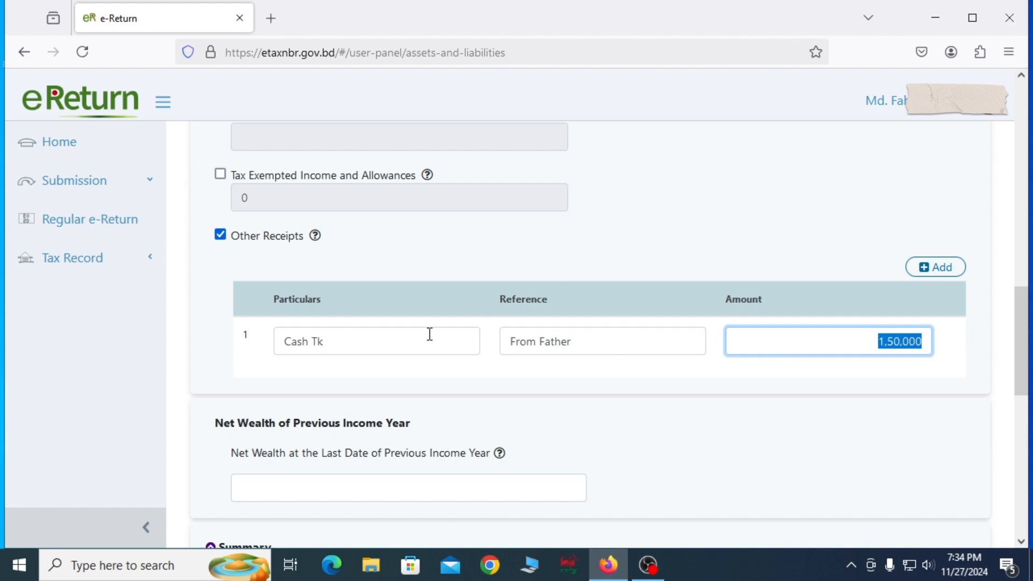
{"action": "scroll", "coordinate": [633, 355], "scroll_direction": "down", "scroll_amount": 4}
{"action": "scroll", "coordinate": [491, 306], "scroll_direction": "up", "scroll_amount": 4}
{"action": "scroll", "coordinate": [489, 303], "scroll_direction": "down", "scroll_amount": 6}
{"action": "scroll", "coordinate": [492, 302], "scroll_direction": "down", "scroll_amount": 4}
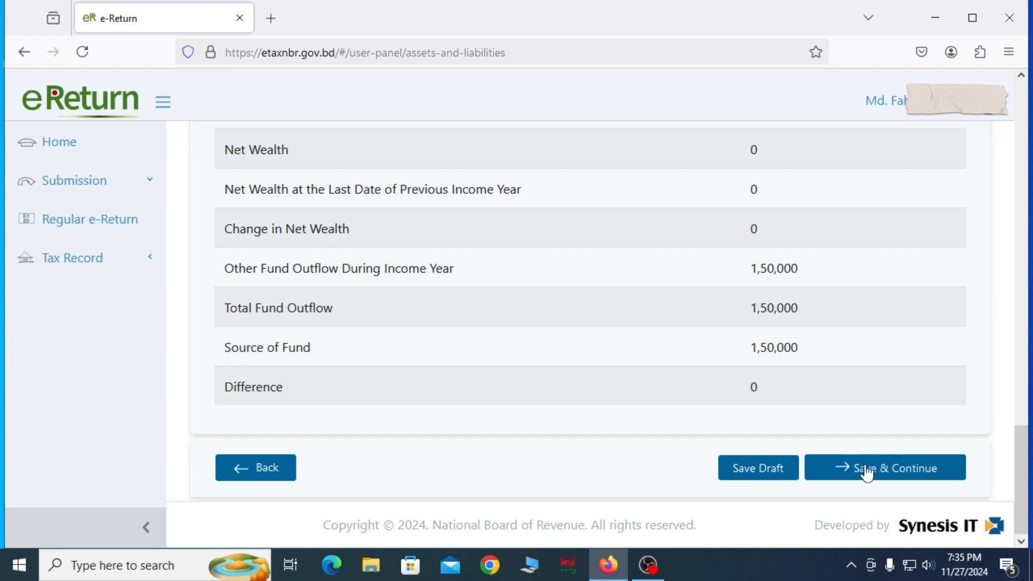
{"action": "scroll", "coordinate": [699, 331], "scroll_direction": "up", "scroll_amount": 17}
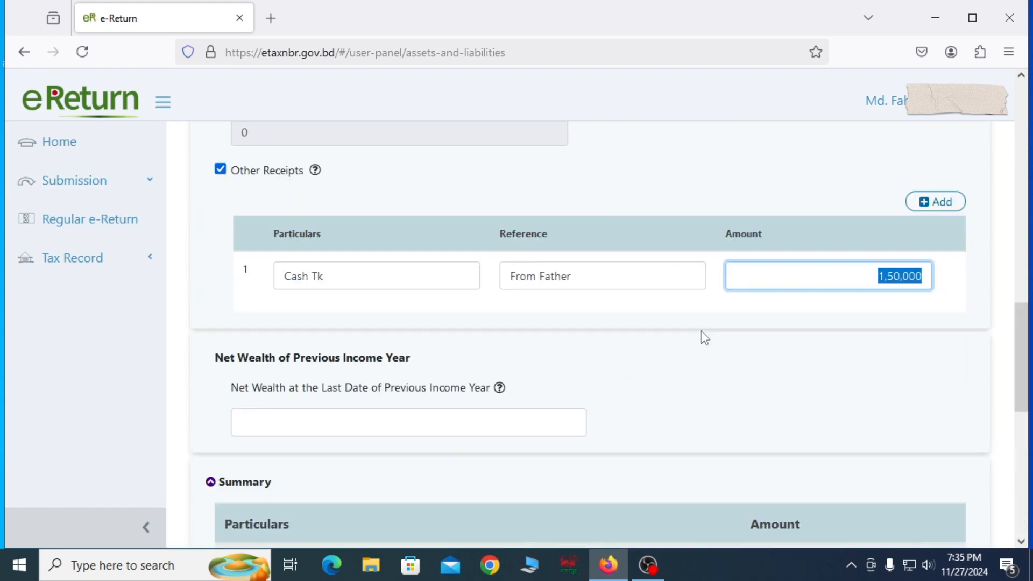
{"action": "scroll", "coordinate": [699, 336], "scroll_direction": "down", "scroll_amount": 17}
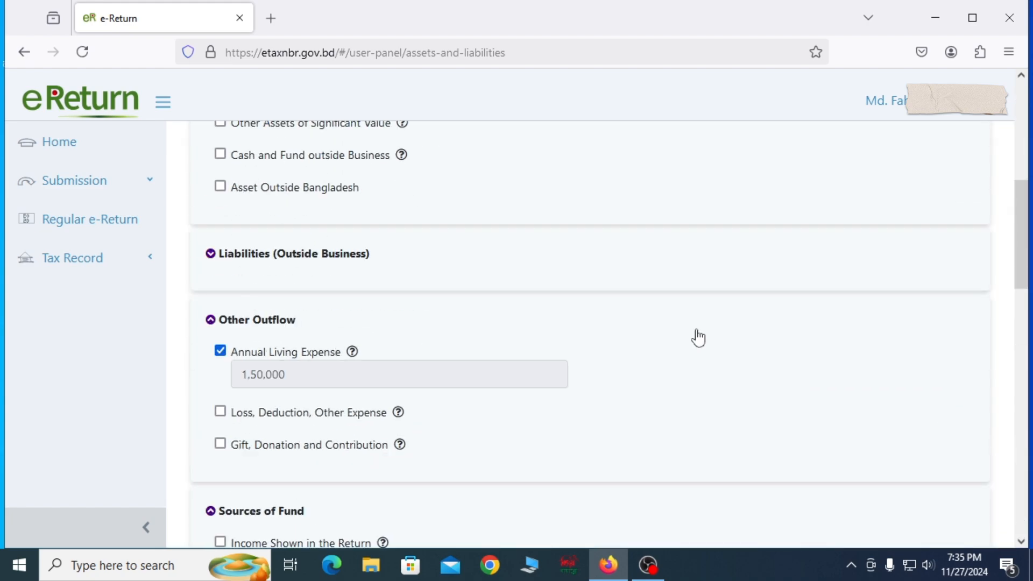
{"action": "scroll", "coordinate": [696, 334], "scroll_direction": "down", "scroll_amount": 2}
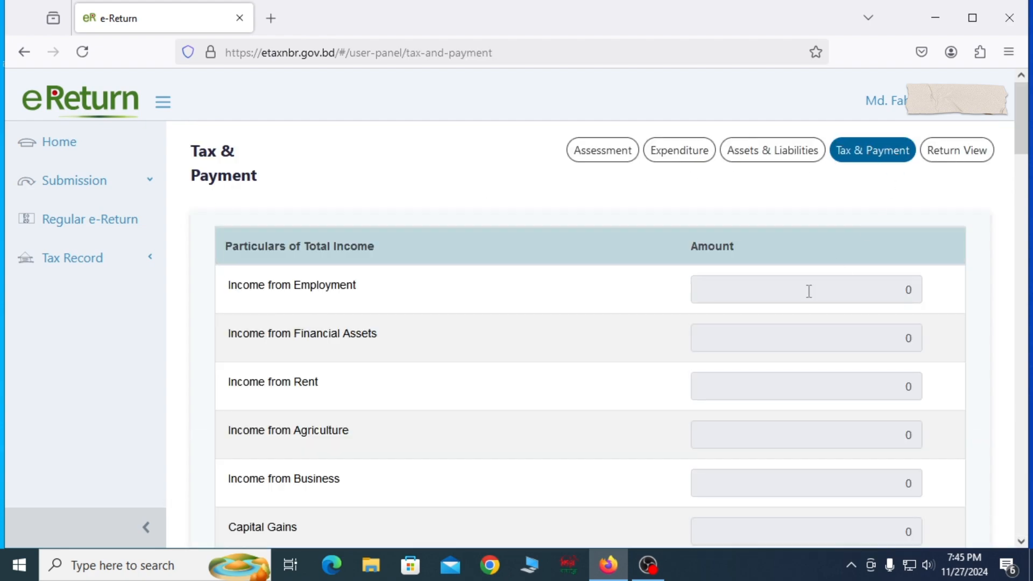
Step: Review the income, tax computation and payment figures, and proceed to the online return
{"action": "scroll", "coordinate": [826, 393], "scroll_direction": "down", "scroll_amount": 7}
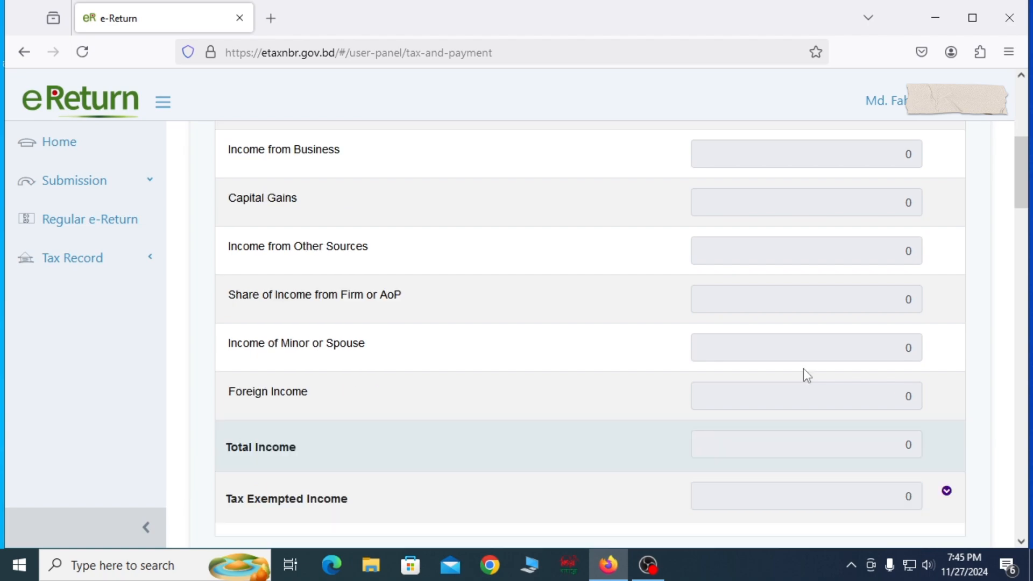
{"action": "scroll", "coordinate": [831, 400], "scroll_direction": "down", "scroll_amount": 2}
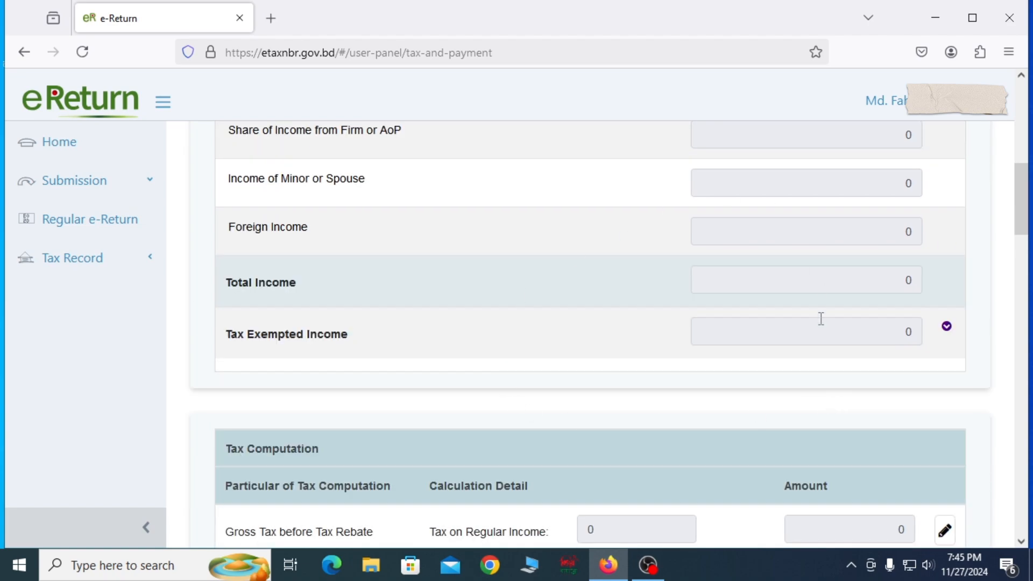
{"action": "scroll", "coordinate": [613, 403], "scroll_direction": "down", "scroll_amount": 2}
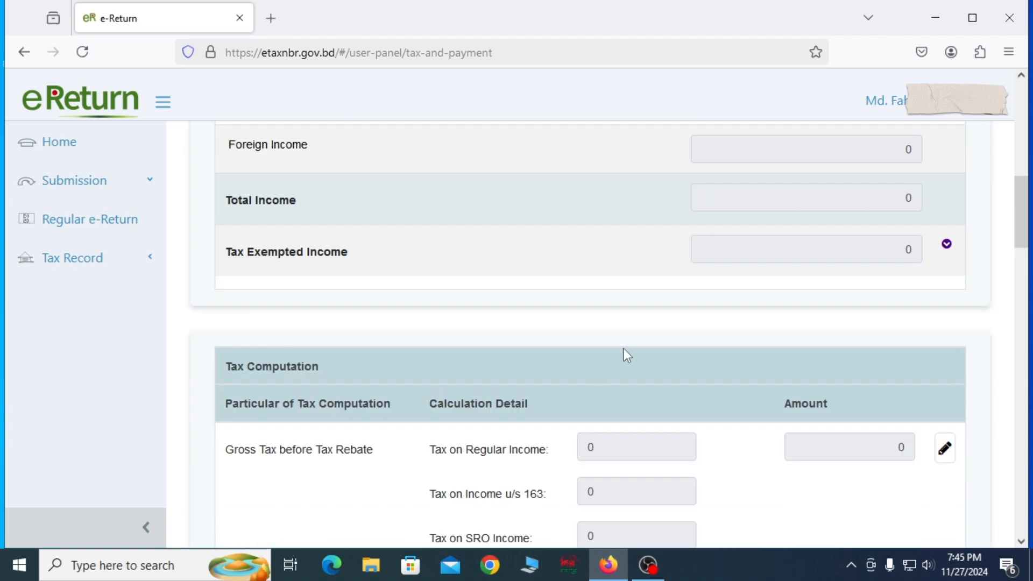
{"action": "scroll", "coordinate": [695, 359], "scroll_direction": "down", "scroll_amount": 15}
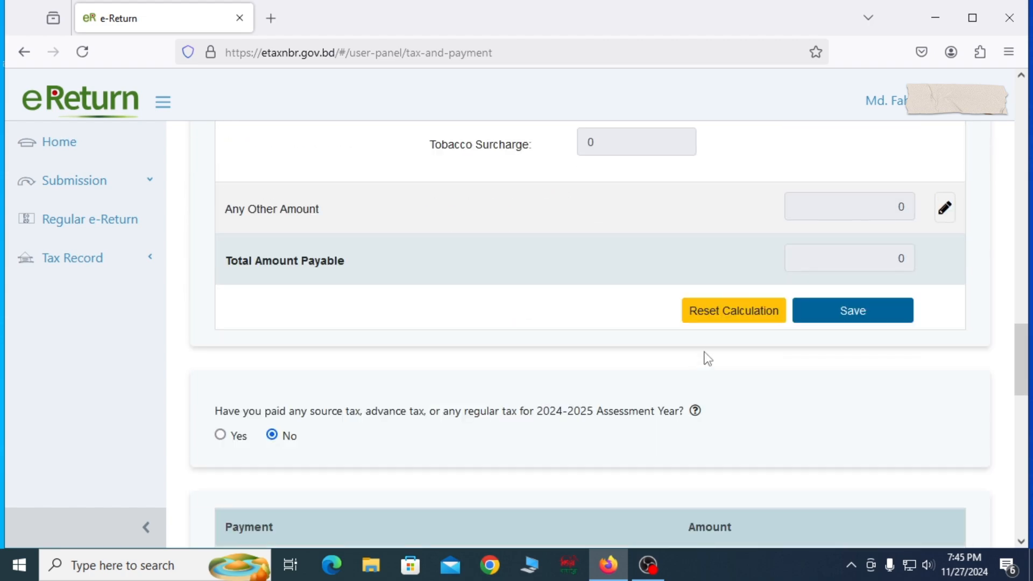
{"action": "scroll", "coordinate": [700, 356], "scroll_direction": "down", "scroll_amount": 12}
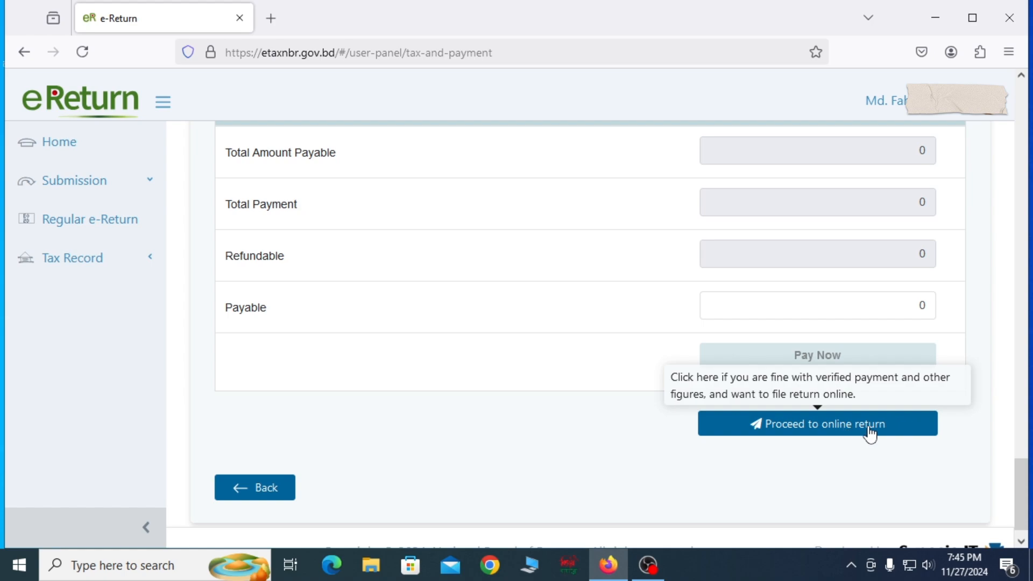
{"action": "scroll", "coordinate": [871, 435], "scroll_direction": "up", "scroll_amount": 8}
{"action": "scroll", "coordinate": [870, 426], "scroll_direction": "up", "scroll_amount": 5}
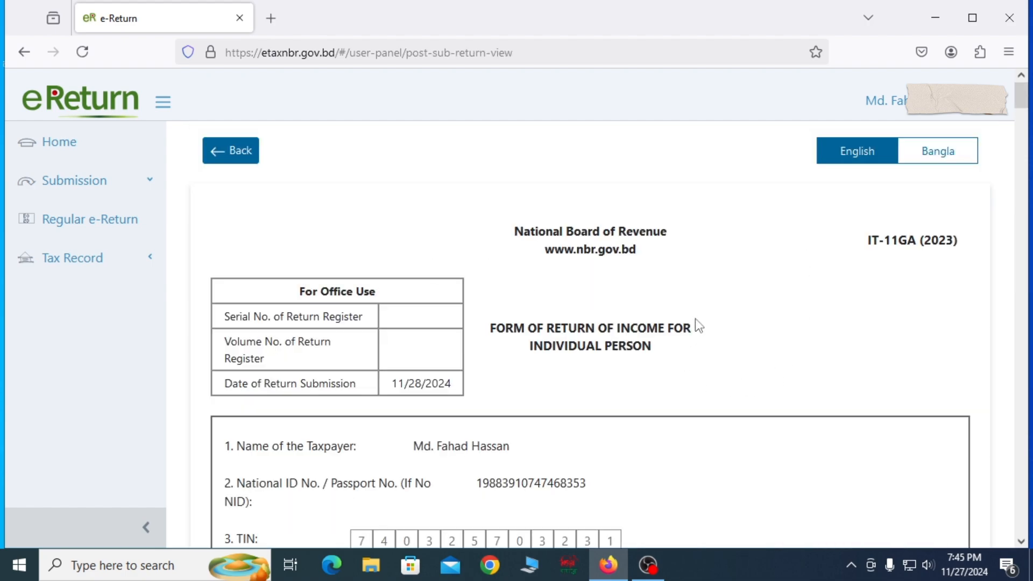
Step: Review the return form with its schedules and fund statement, and submit the return, confirming the submission
{"action": "scroll", "coordinate": [696, 321], "scroll_direction": "down", "scroll_amount": 10}
{"action": "scroll", "coordinate": [670, 318], "scroll_direction": "down", "scroll_amount": 6}
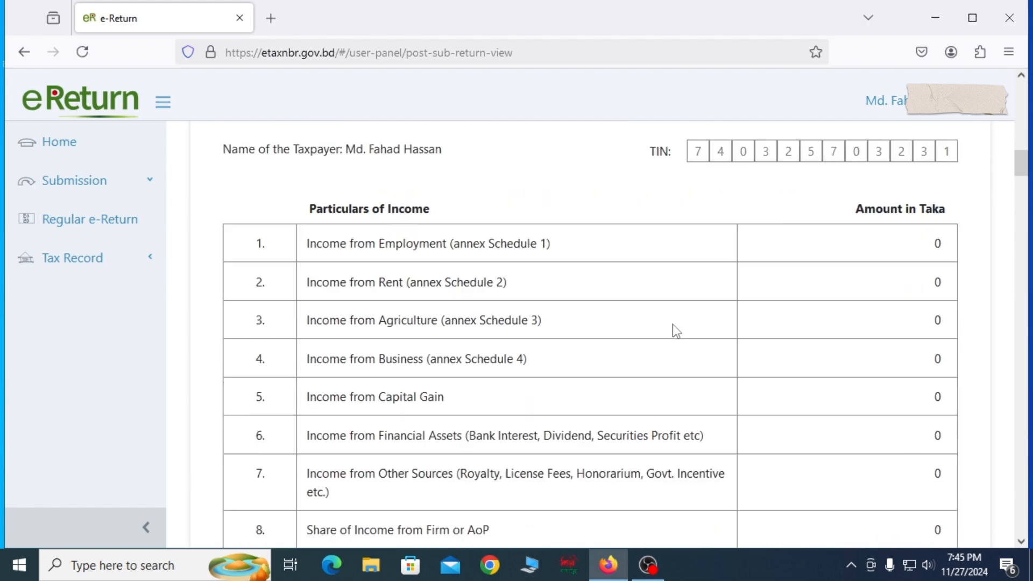
{"action": "scroll", "coordinate": [674, 326], "scroll_direction": "down", "scroll_amount": 20}
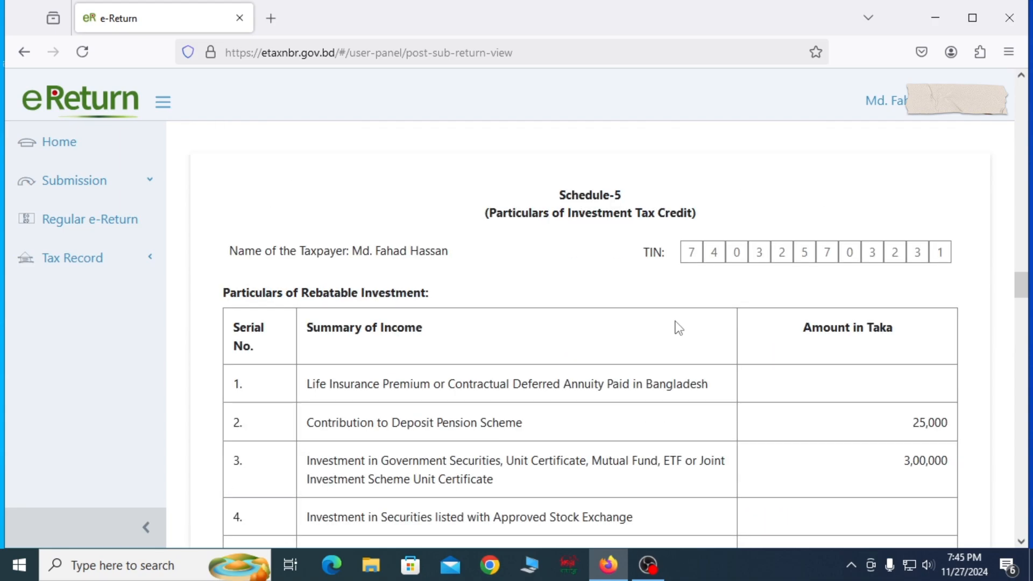
{"action": "scroll", "coordinate": [679, 327], "scroll_direction": "down", "scroll_amount": 20}
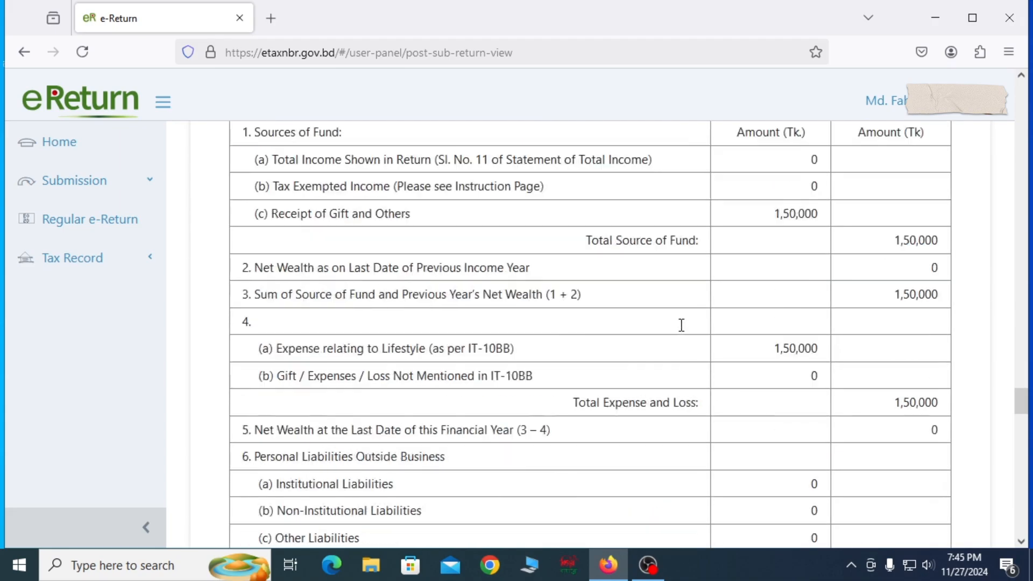
{"action": "scroll", "coordinate": [679, 326], "scroll_direction": "down", "scroll_amount": 20}
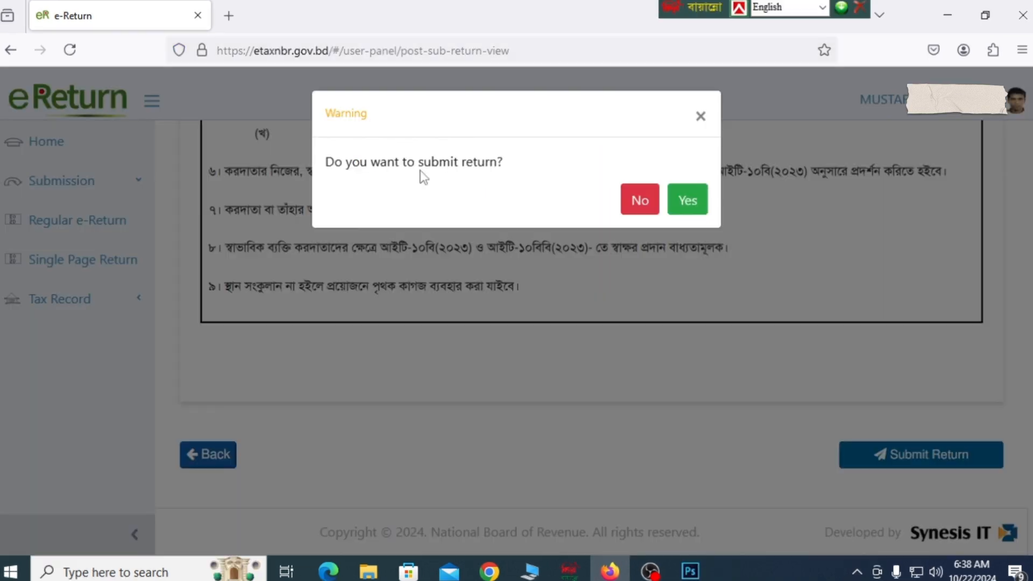
{"action": "left_click", "coordinate": [688, 200]}
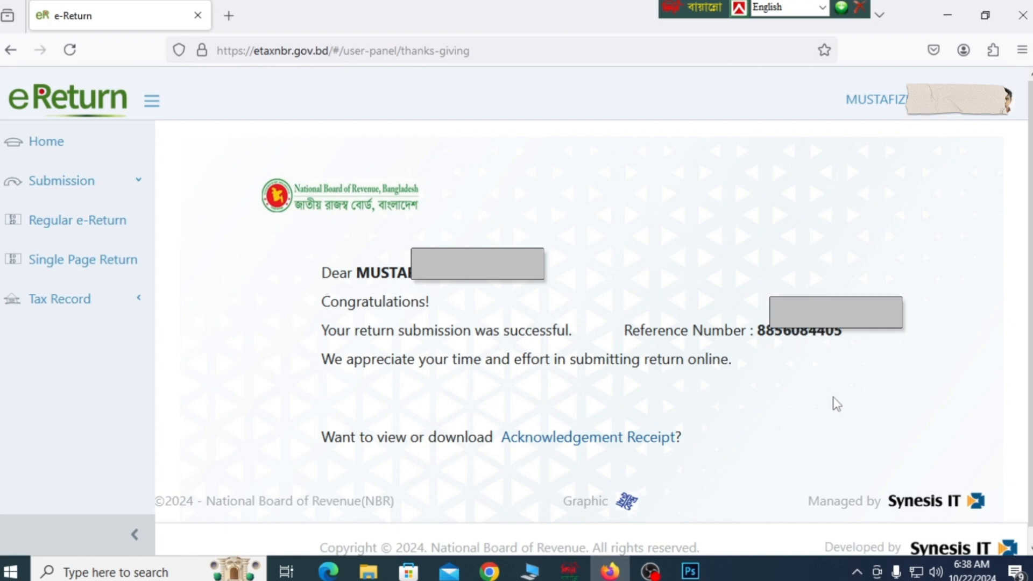
Step: Expand the Tax Record options and locate the Acknowledgement entry
{"action": "scroll", "coordinate": [802, 404], "scroll_direction": "down", "scroll_amount": 1}
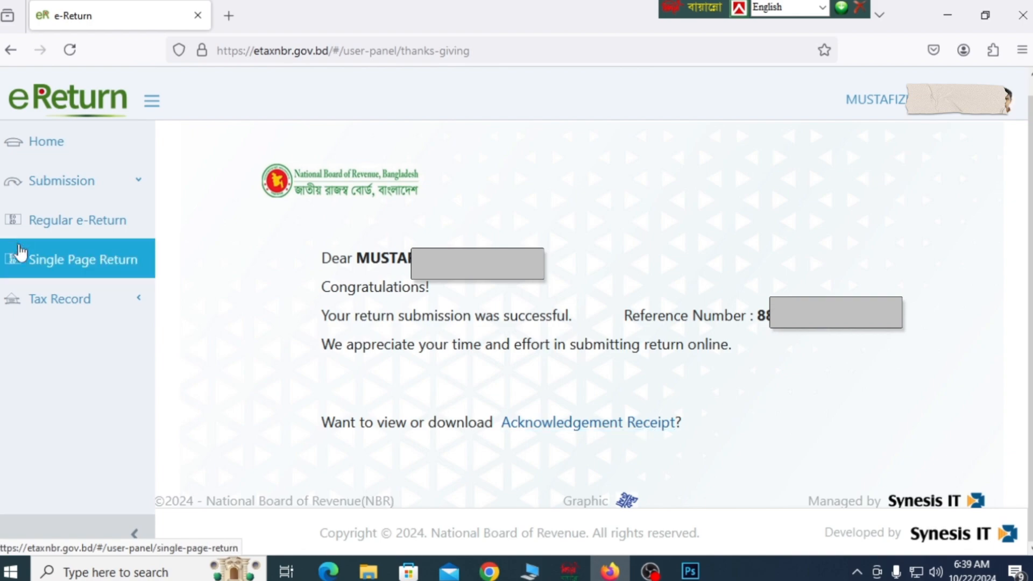
{"action": "left_click", "coordinate": [92, 302]}
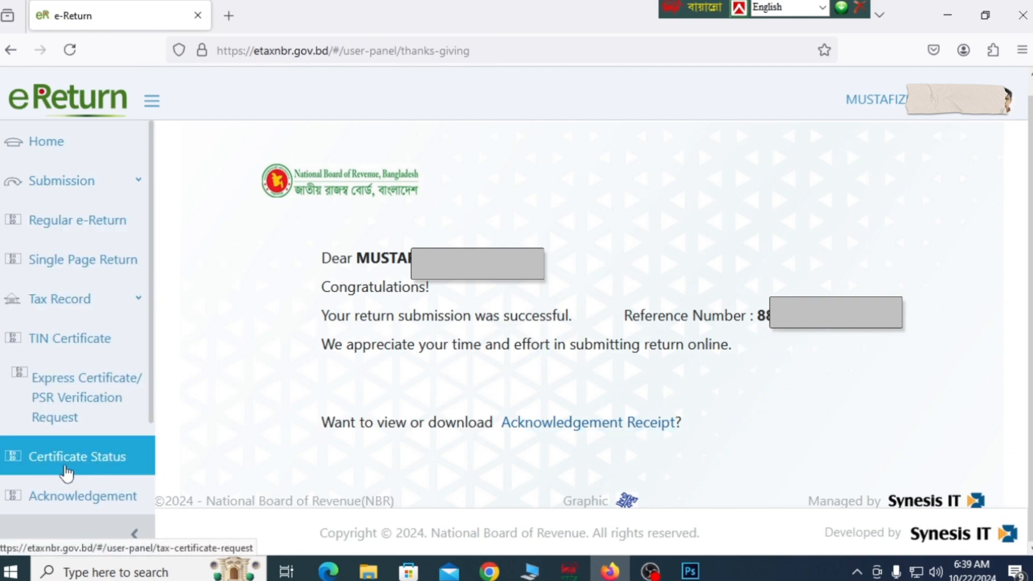
{"action": "scroll", "coordinate": [109, 466], "scroll_direction": "down", "scroll_amount": 2}
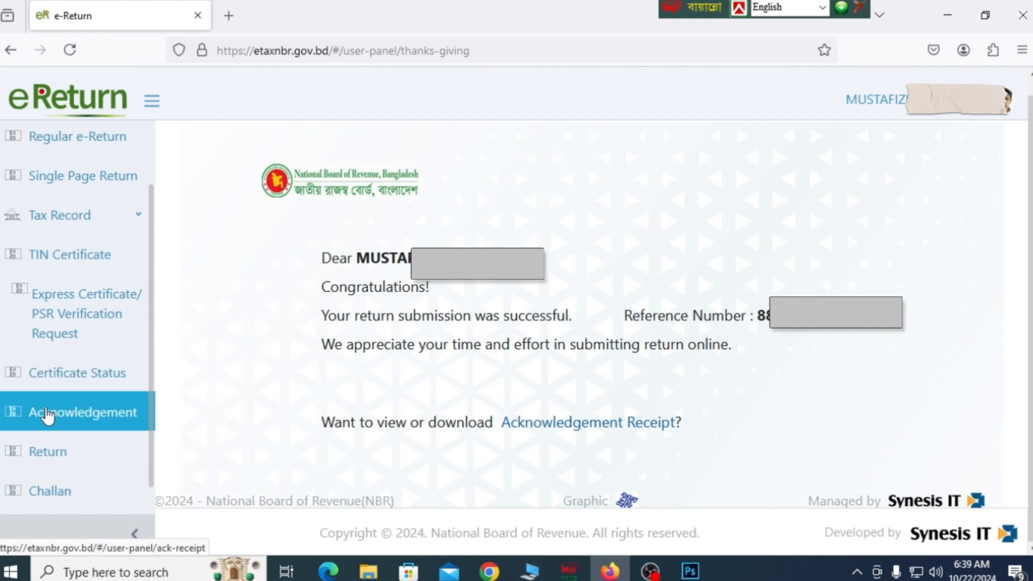